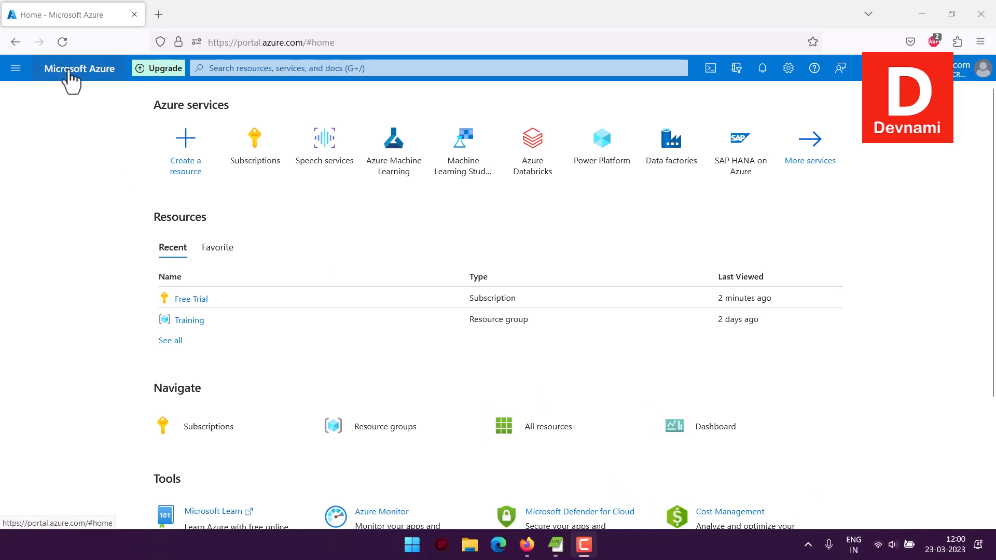
# Open Azure Active Directory from the Identity category of all services
pyautogui.click(16, 69)
pyautogui.click(39, 152)
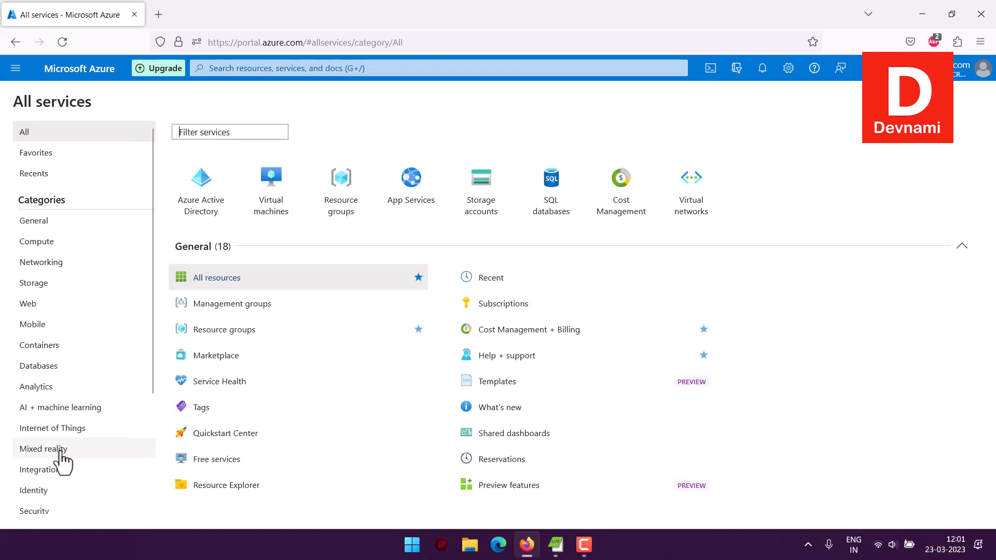
pyautogui.click(49, 495)
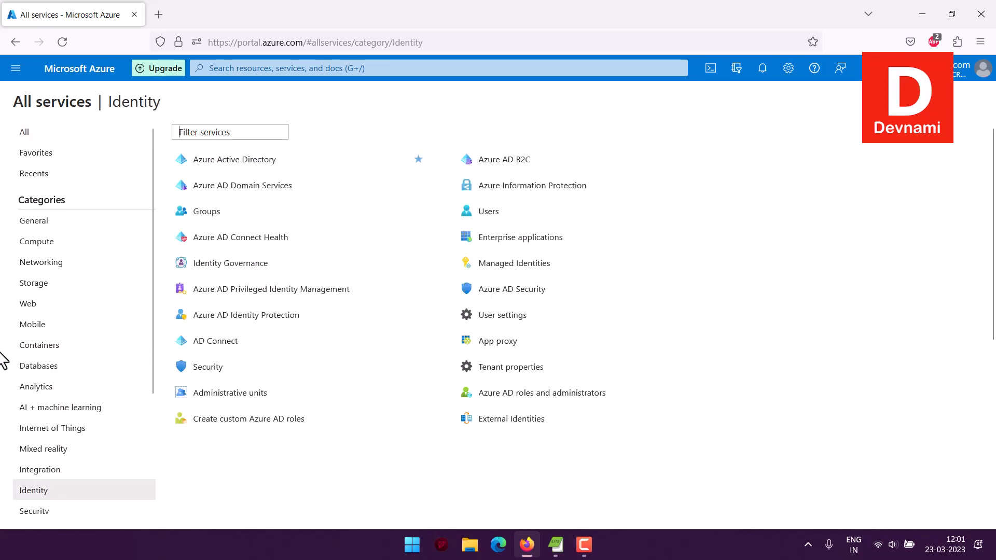
pyautogui.click(224, 161)
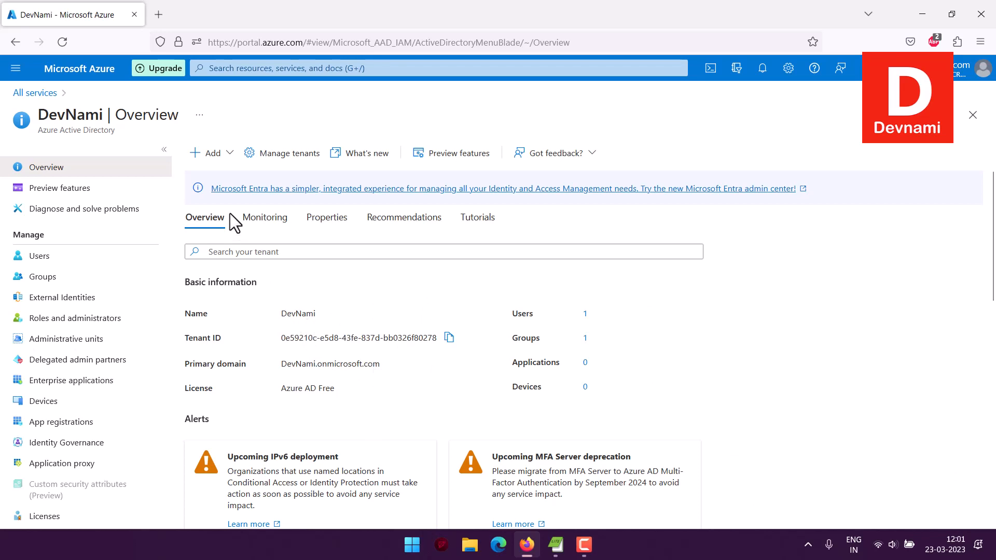
pyautogui.click(227, 155)
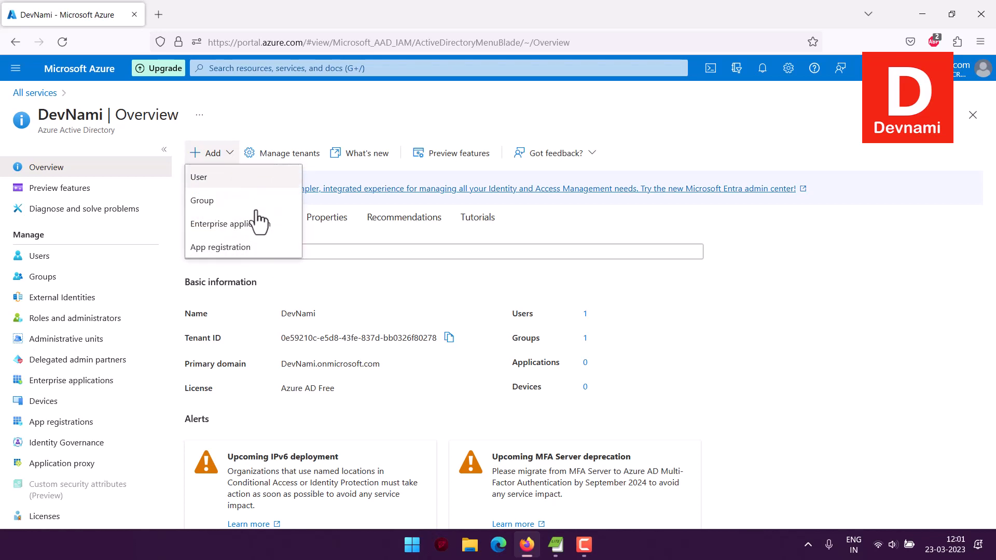
pyautogui.click(348, 286)
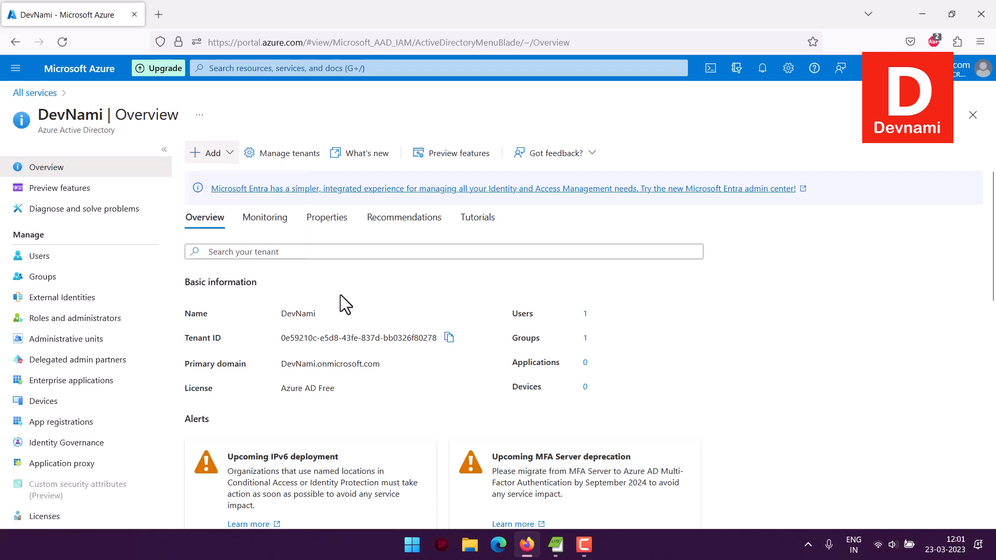
pyautogui.click(21, 92)
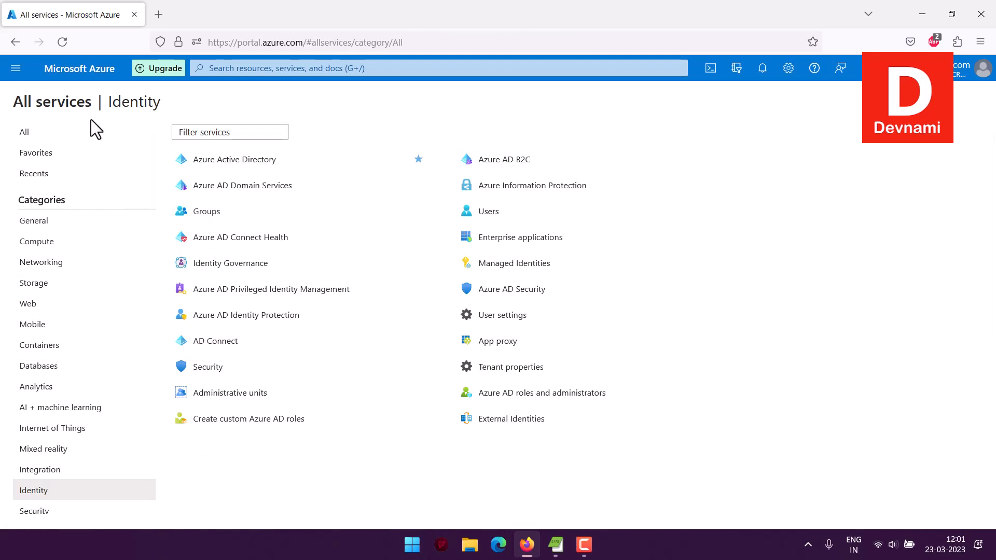
pyautogui.moveTo(286, 165)
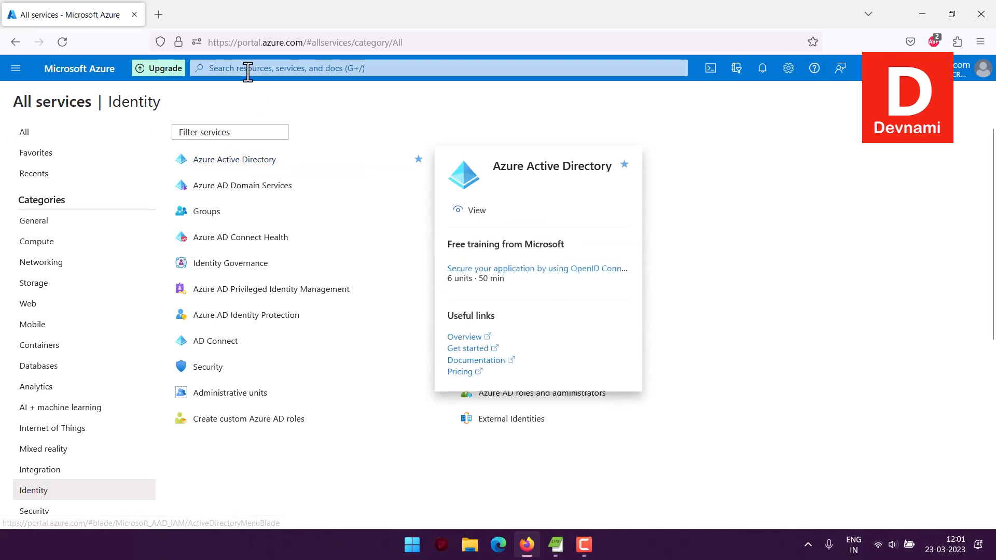
pyautogui.click(276, 68)
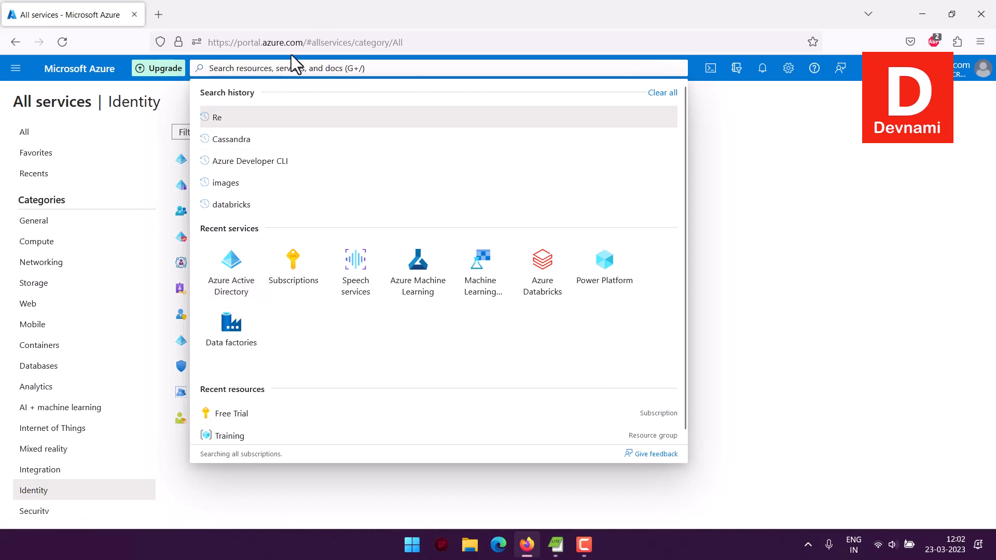
pyautogui.click(16, 68)
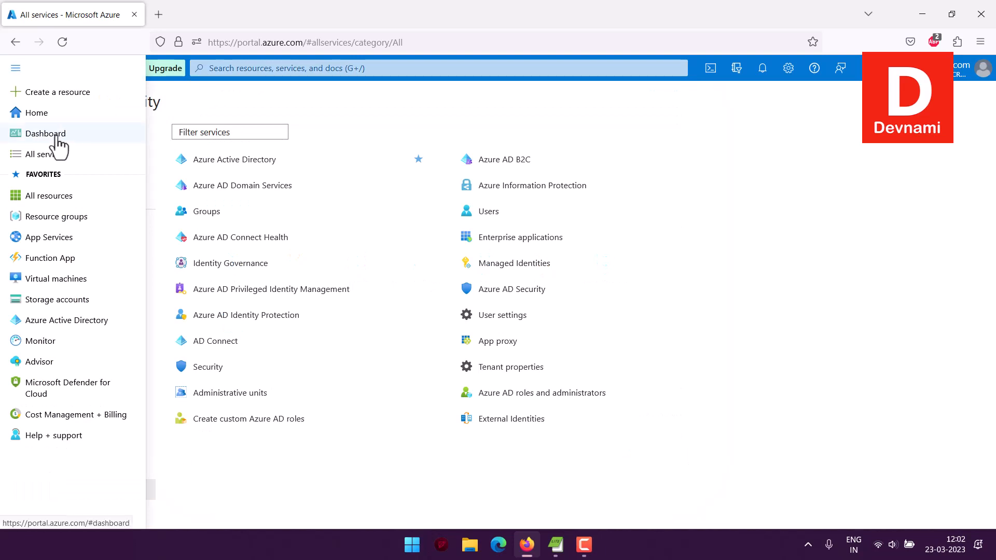
pyautogui.click(269, 110)
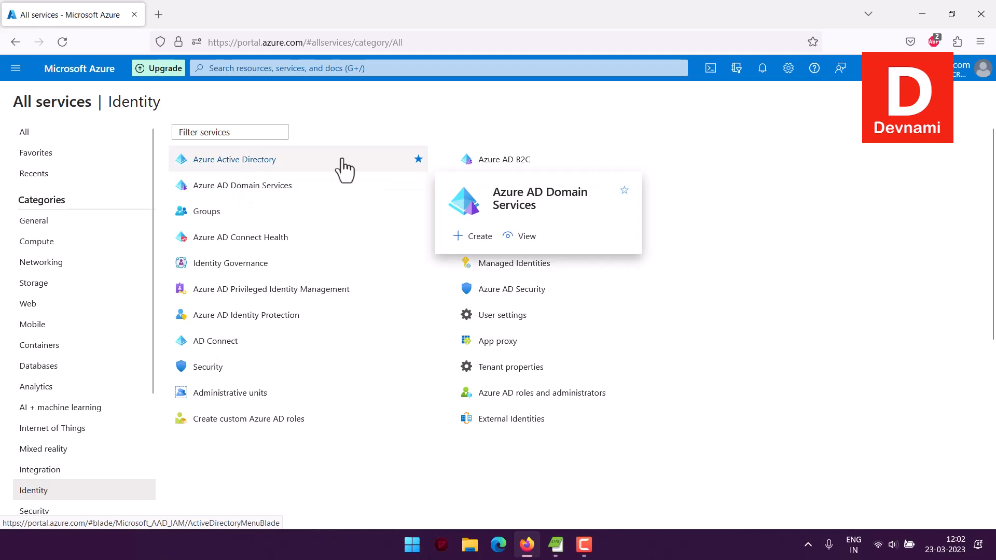
pyautogui.moveTo(299, 167)
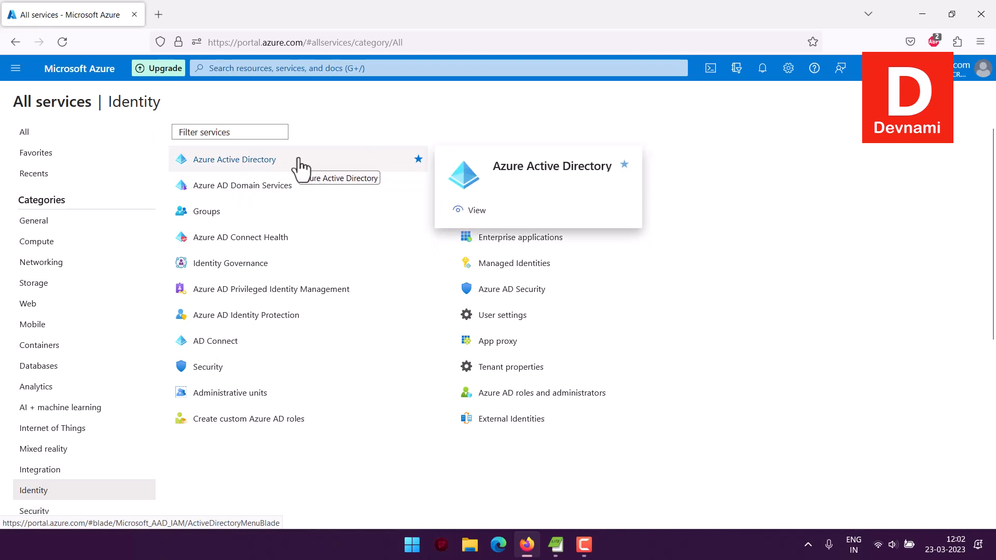
pyautogui.moveTo(242, 183)
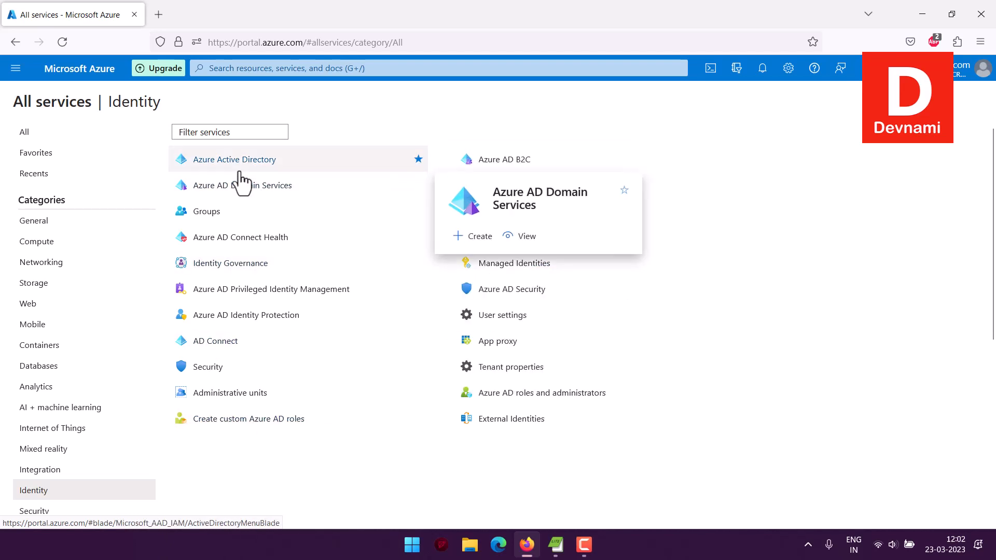
pyautogui.click(206, 160)
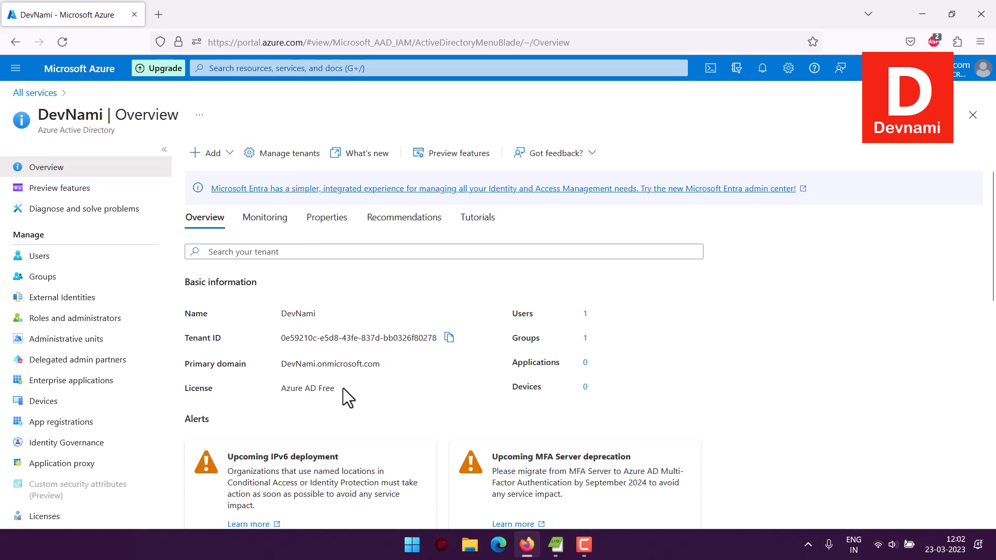
# Start creating a new tenant from the tenant management page, keeping the Azure Active Directory type, and proceed to its configuration
pyautogui.moveTo(344, 390); pyautogui.dragTo(282, 388)
pyautogui.click(283, 388)
pyautogui.click(277, 154)
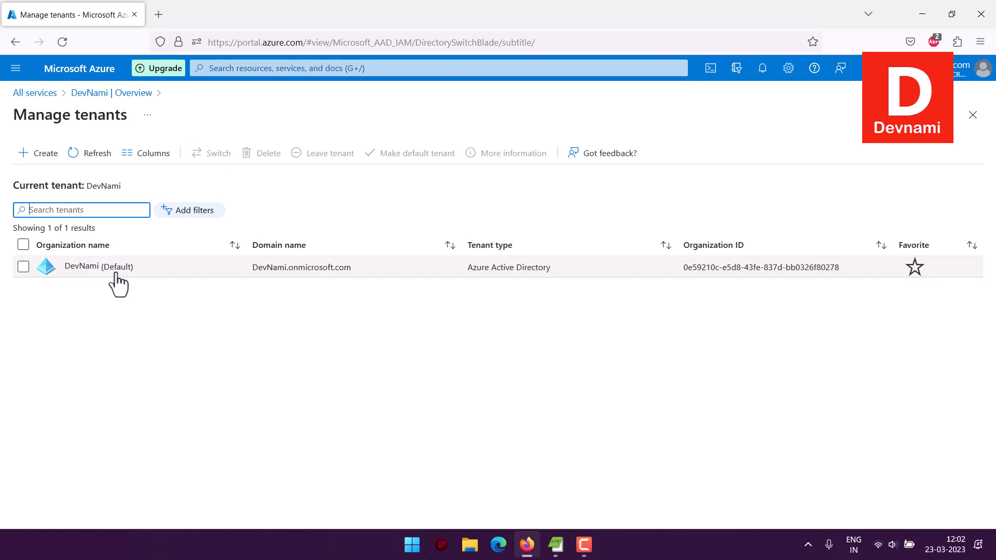
pyautogui.click(43, 152)
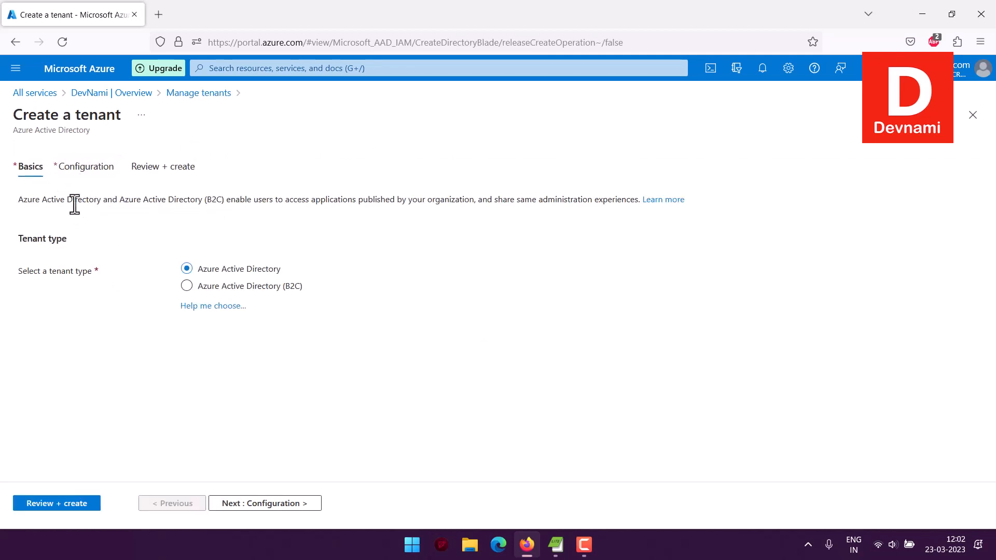
pyautogui.click(74, 239)
pyautogui.click(300, 505)
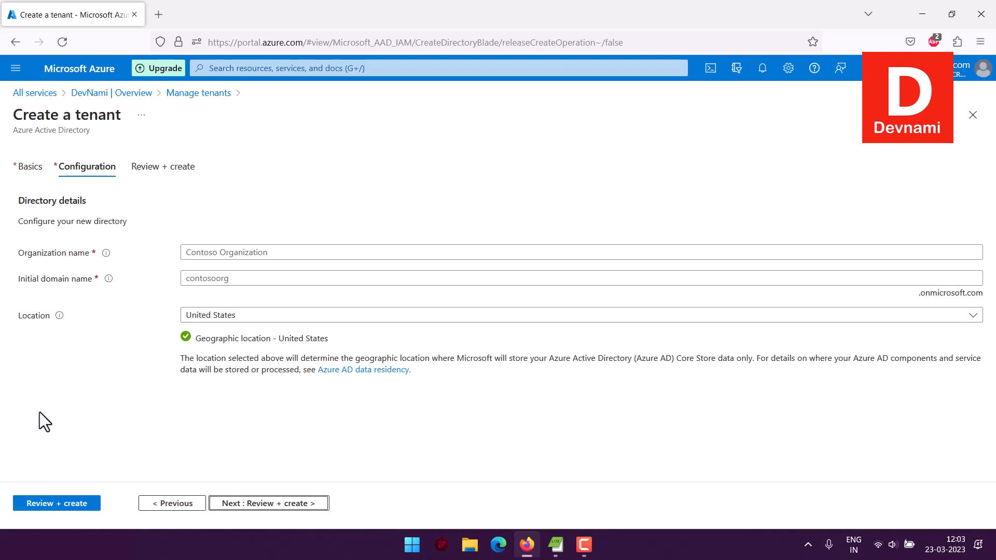
# Enter Devnami as the new tenant's organization name and devnami as its initial domain name
pyautogui.click(235, 252)
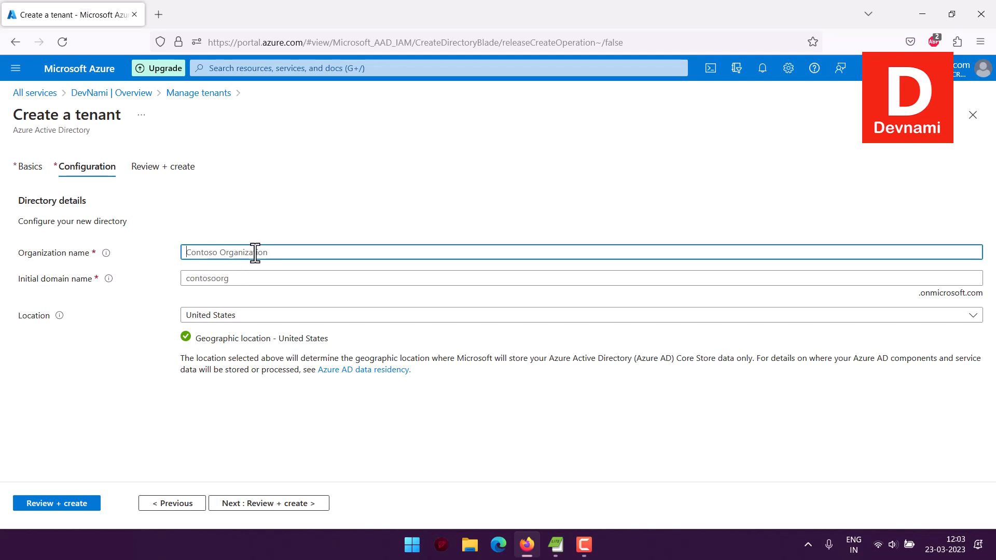
pyautogui.write('Devnami')
pyautogui.click(244, 277)
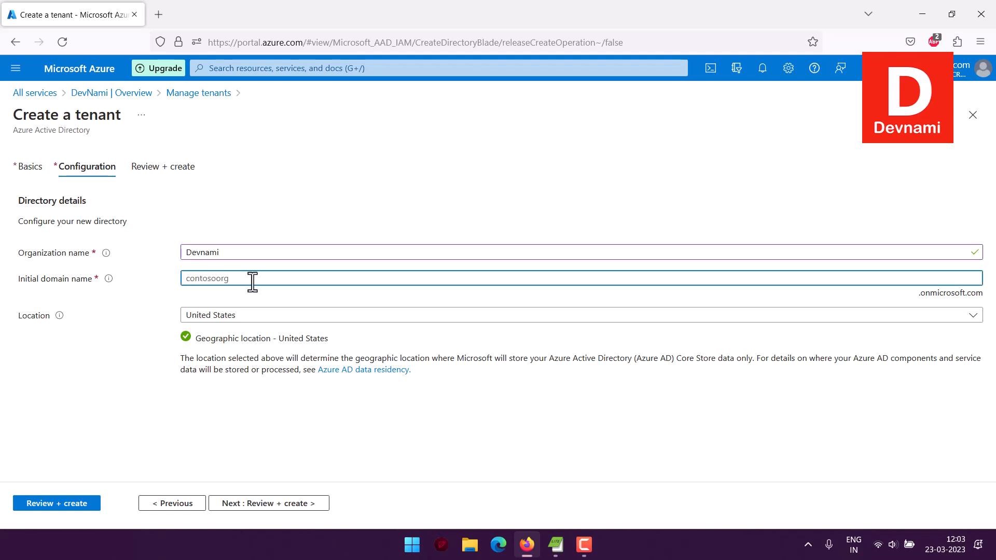
pyautogui.write('devnami')
pyautogui.click(160, 292)
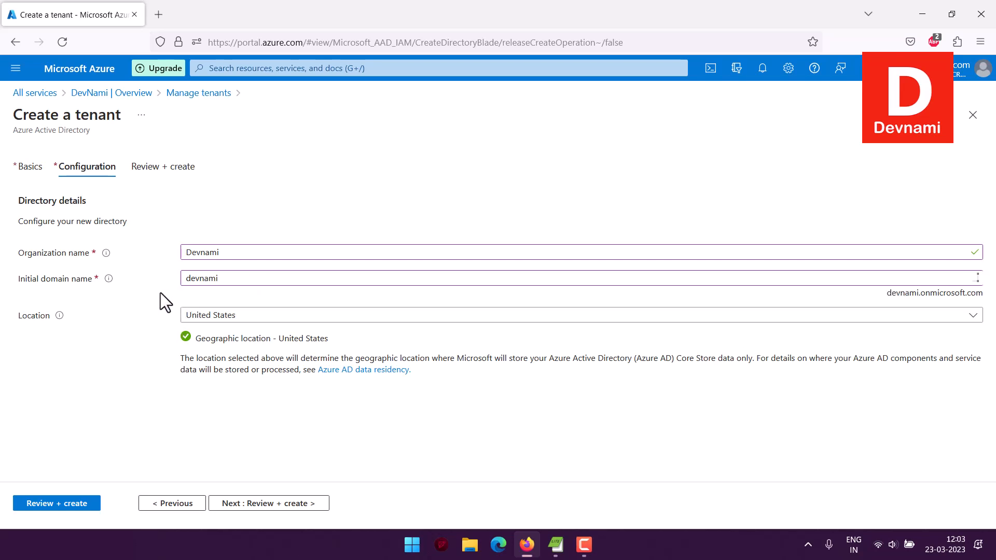
pyautogui.moveTo(213, 305); pyautogui.dragTo(332, 302)
pyautogui.click(334, 304)
pyautogui.click(331, 302)
# Replace both the organization name and the initial domain name with onecore
pyautogui.moveTo(232, 271); pyautogui.dragTo(145, 269)
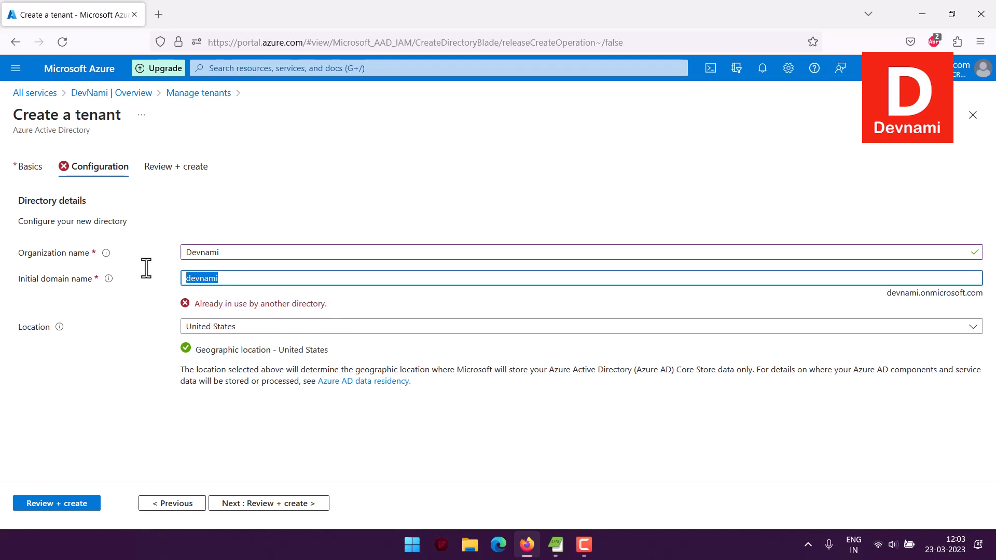
pyautogui.press('BackSpace')
pyautogui.moveTo(233, 260); pyautogui.dragTo(138, 242)
pyautogui.press('BackSpace')
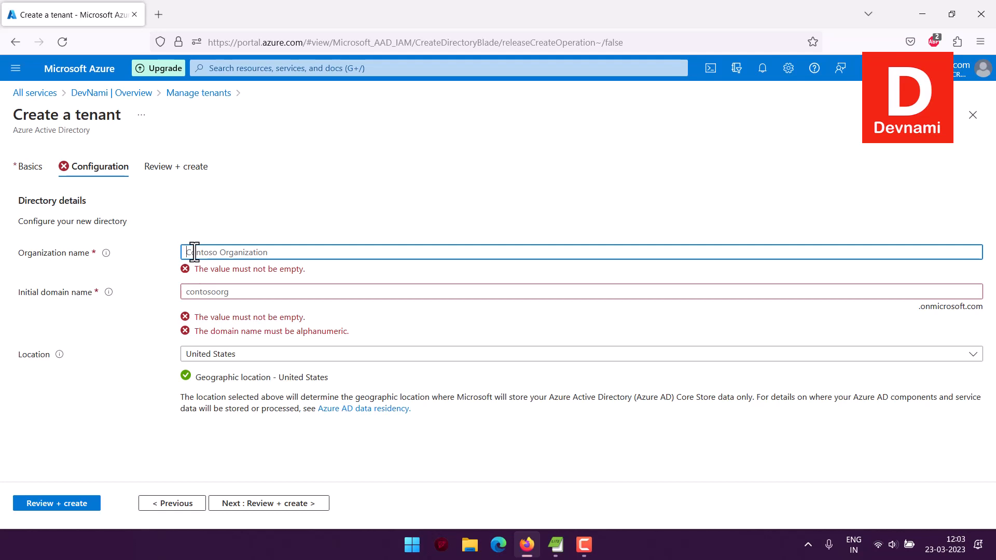
pyautogui.write('onecore')
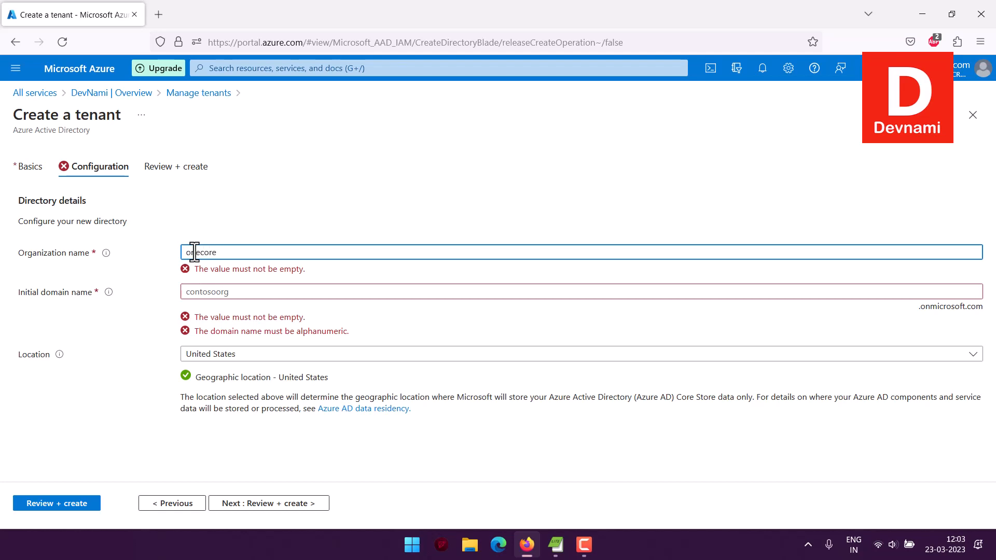
pyautogui.click(217, 276)
pyautogui.write('o')
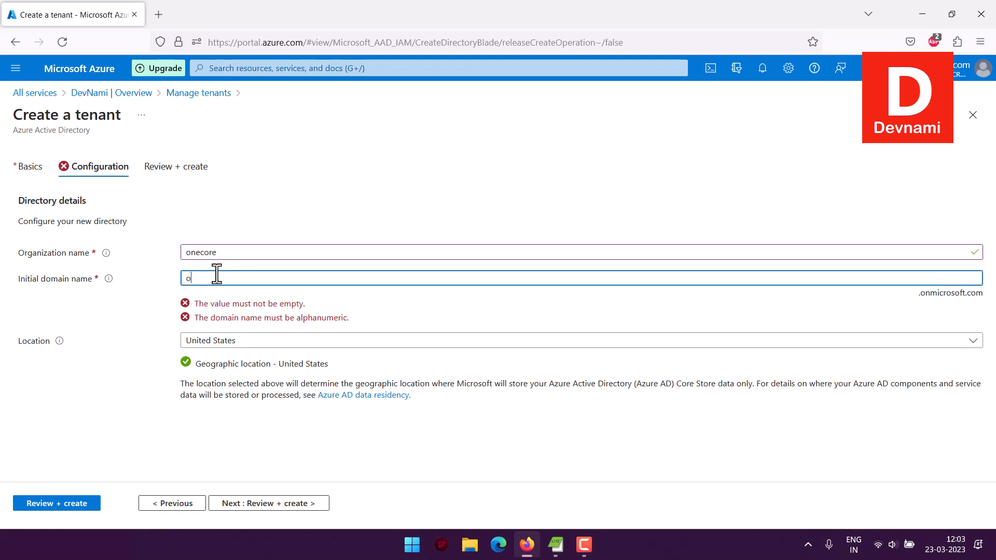
pyautogui.write('necore')
pyautogui.click(154, 292)
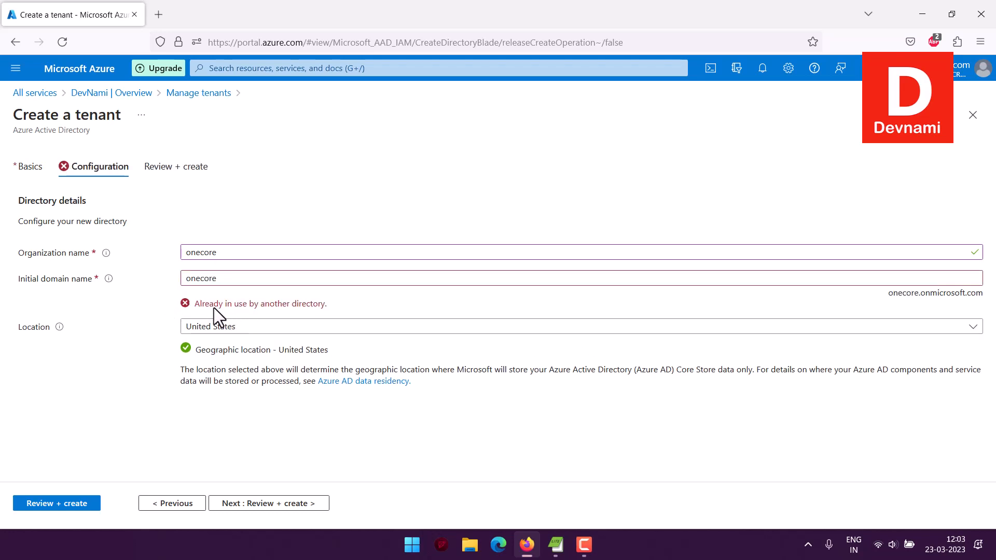
pyautogui.moveTo(214, 307); pyautogui.dragTo(343, 306)
pyautogui.click(343, 305)
# Change both the organization name and the initial domain name to officesheet
pyautogui.moveTo(227, 280); pyautogui.dragTo(156, 277)
pyautogui.moveTo(220, 252); pyautogui.dragTo(156, 251)
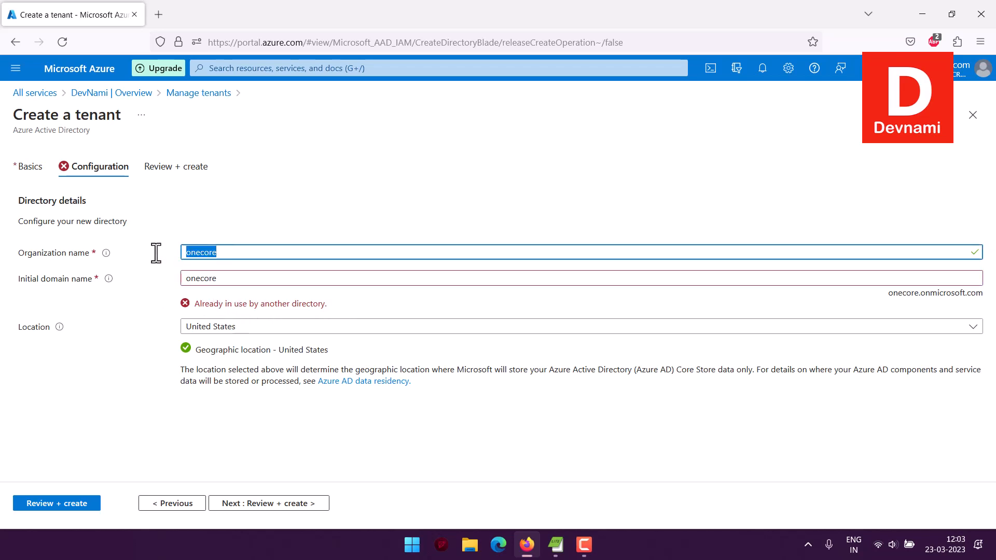
pyautogui.press('BackSpace')
pyautogui.click(171, 291)
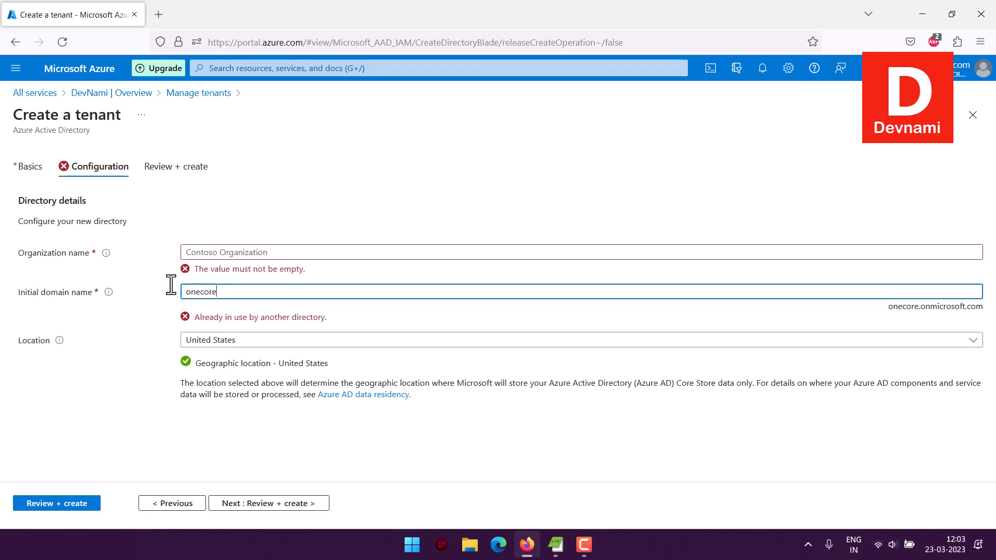
pyautogui.moveTo(171, 284); pyautogui.dragTo(157, 282)
pyautogui.press('BackSpace')
pyautogui.click(221, 252)
pyautogui.write('offi')
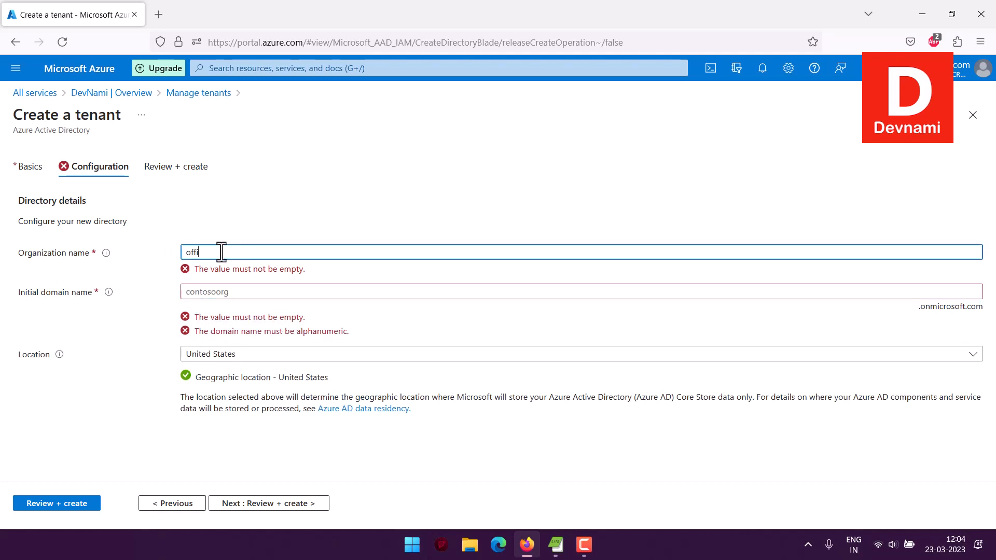
pyautogui.write('cesheet')
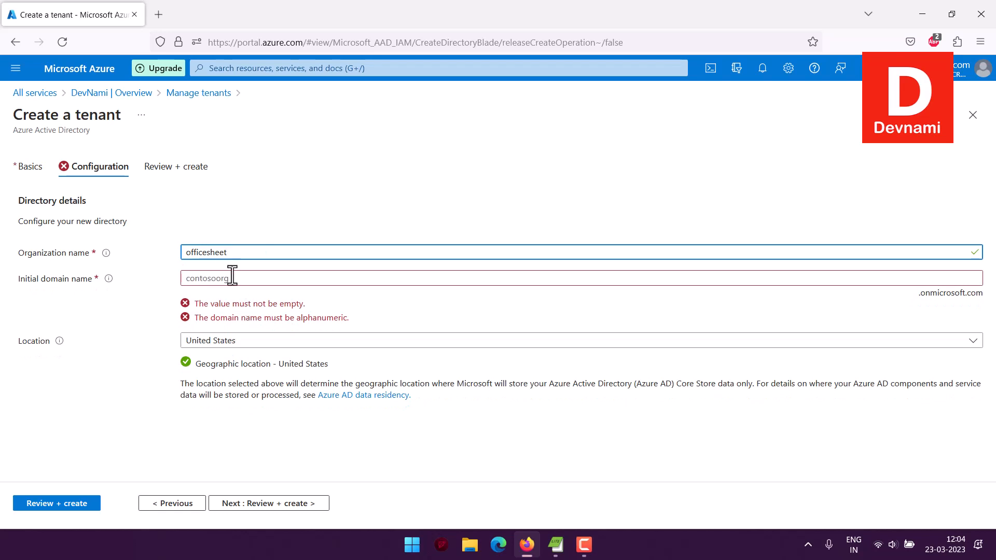
pyautogui.click(230, 277)
pyautogui.write('officesheet')
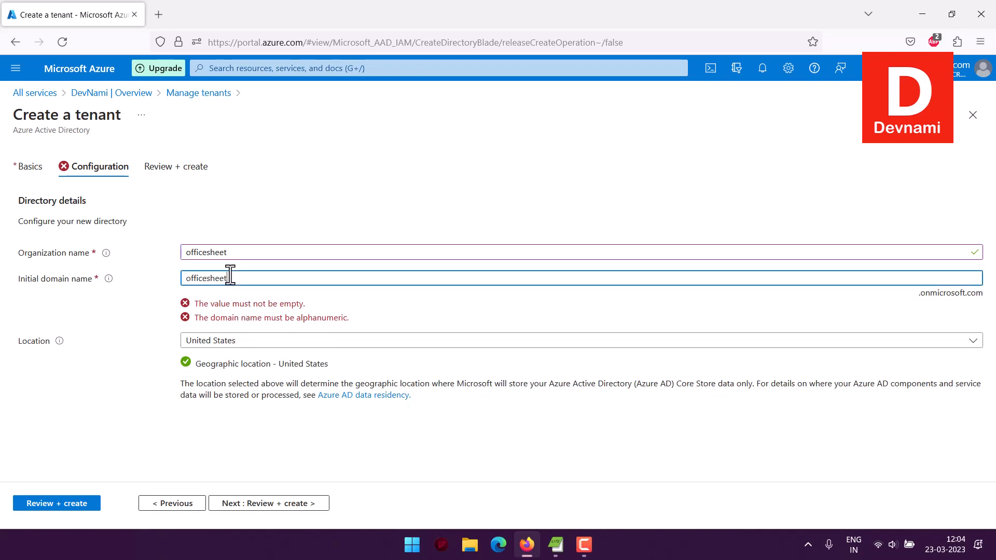
pyautogui.click(154, 290)
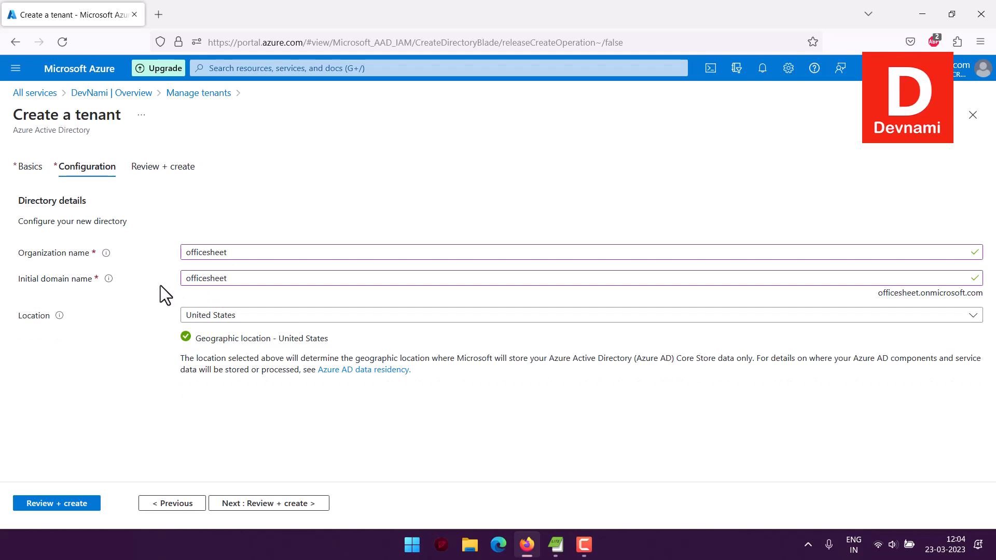
# Set the tenant's location to India and proceed to the review of its settings
pyautogui.click(229, 318)
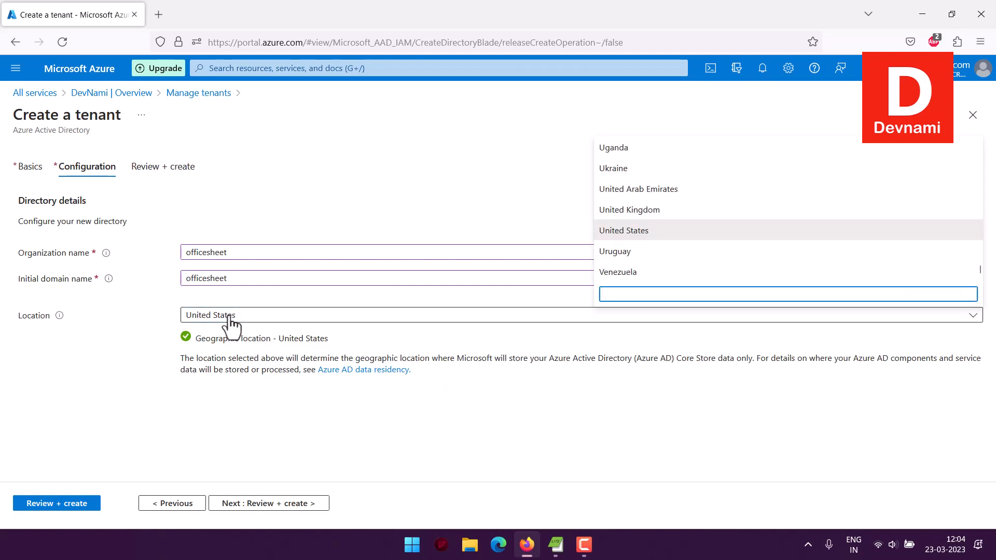
pyautogui.scroll(7, 796, 200)
pyautogui.scroll(5, 798, 200)
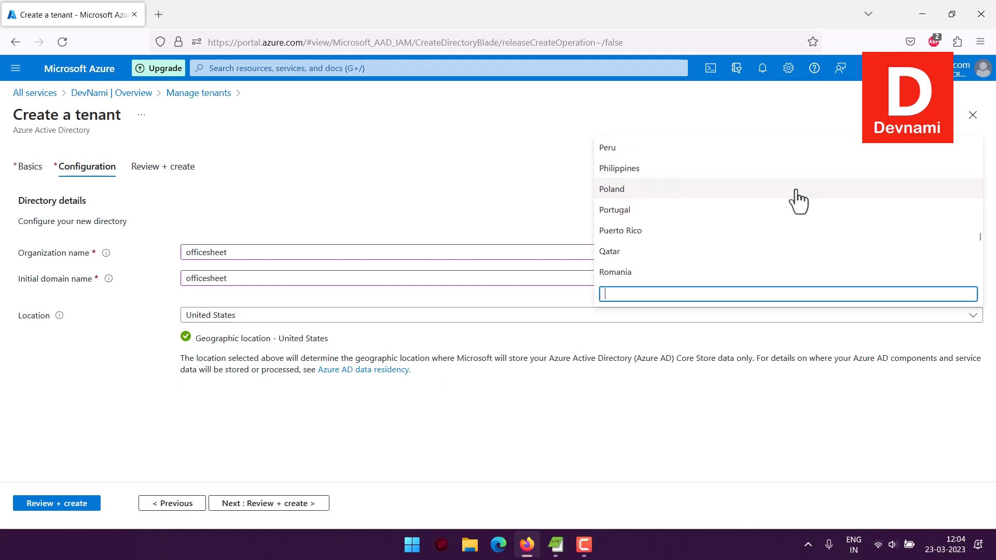
pyautogui.scroll(7, 798, 200)
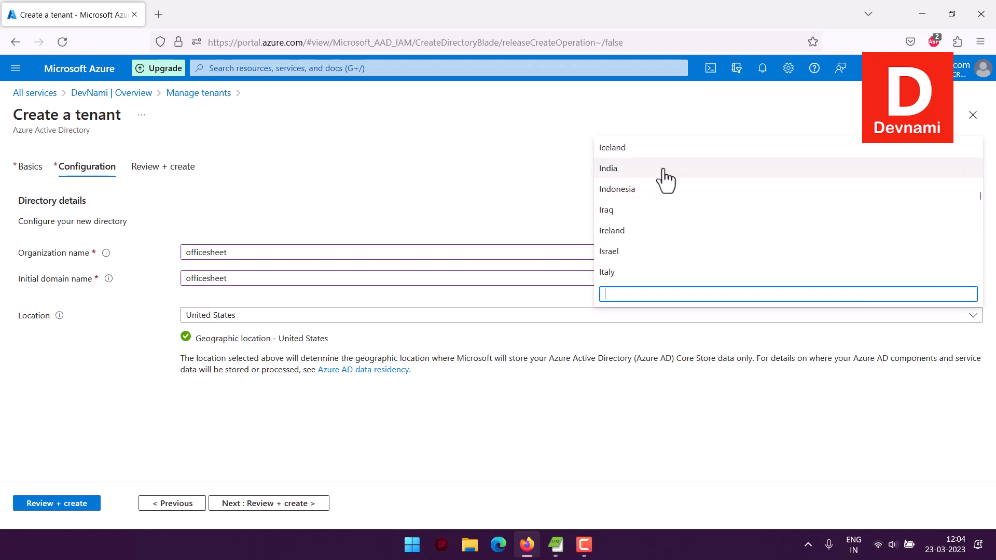
pyautogui.click(637, 168)
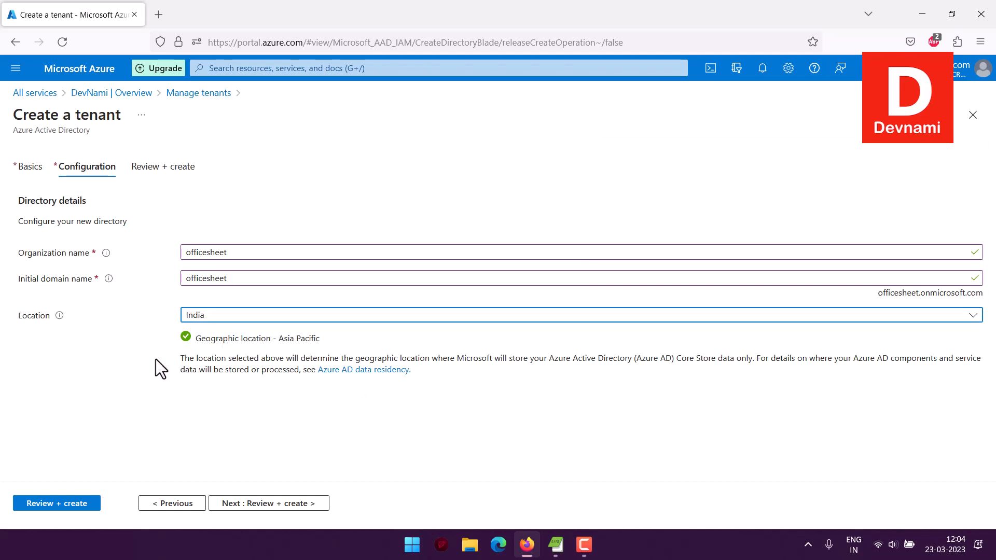
pyautogui.click(271, 508)
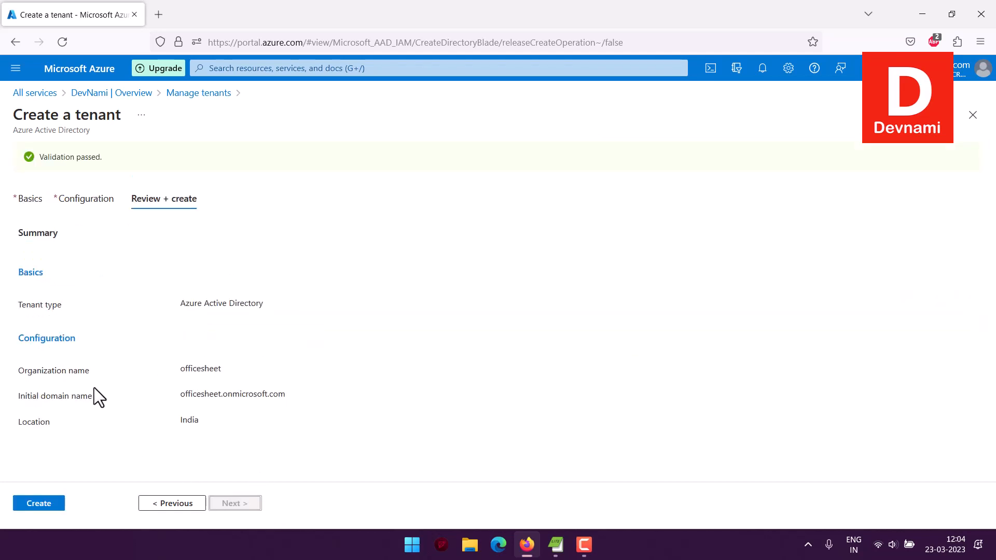
# Review the validation status, tenant type, organization name, initial domain name and location in the new tenant's summary
pyautogui.moveTo(40, 157); pyautogui.dragTo(138, 155)
pyautogui.click(140, 157)
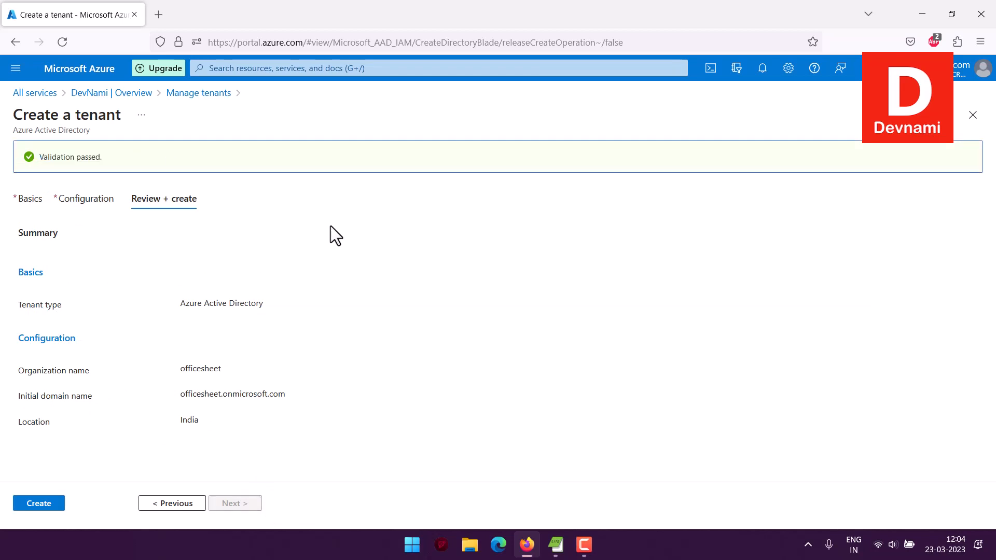
pyautogui.moveTo(179, 304); pyautogui.dragTo(269, 304)
pyautogui.click(269, 304)
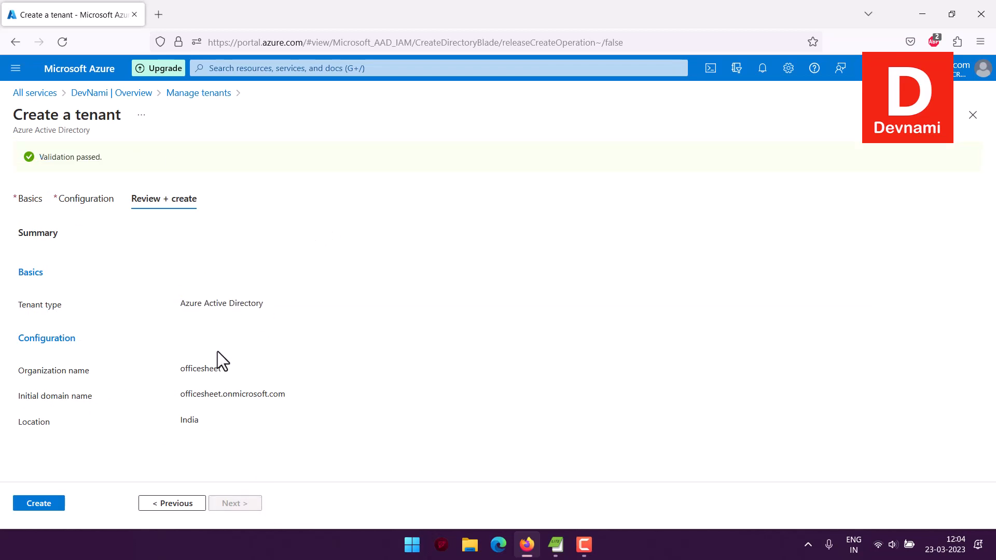
pyautogui.moveTo(180, 368); pyautogui.dragTo(237, 431)
pyautogui.click(237, 431)
pyautogui.moveTo(180, 369); pyautogui.dragTo(244, 379)
pyautogui.click(251, 382)
pyautogui.moveTo(179, 394); pyautogui.dragTo(172, 355)
pyautogui.click(172, 356)
# Start creating the officesheet tenant and submit the captcha letters shown in the robot check
pyautogui.click(58, 499)
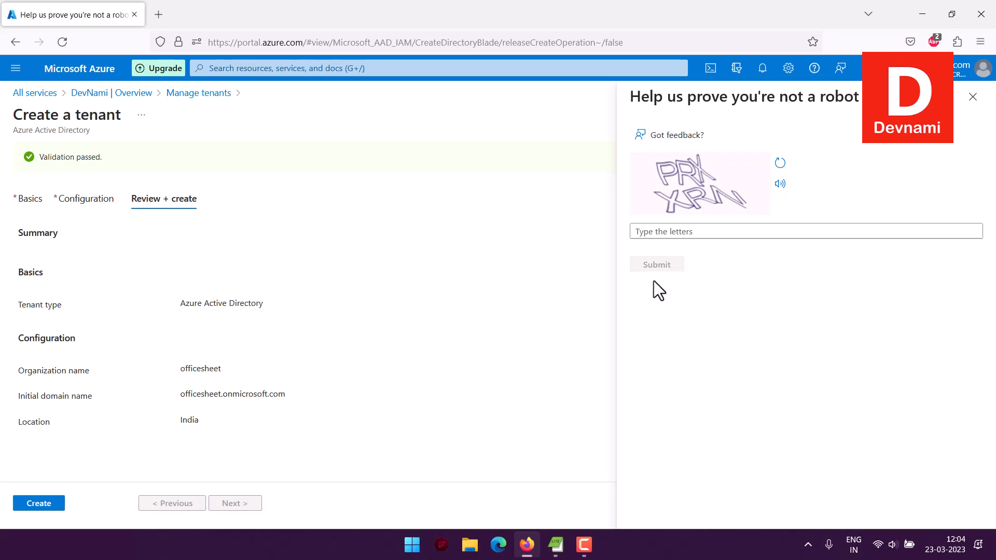
pyautogui.click(658, 232)
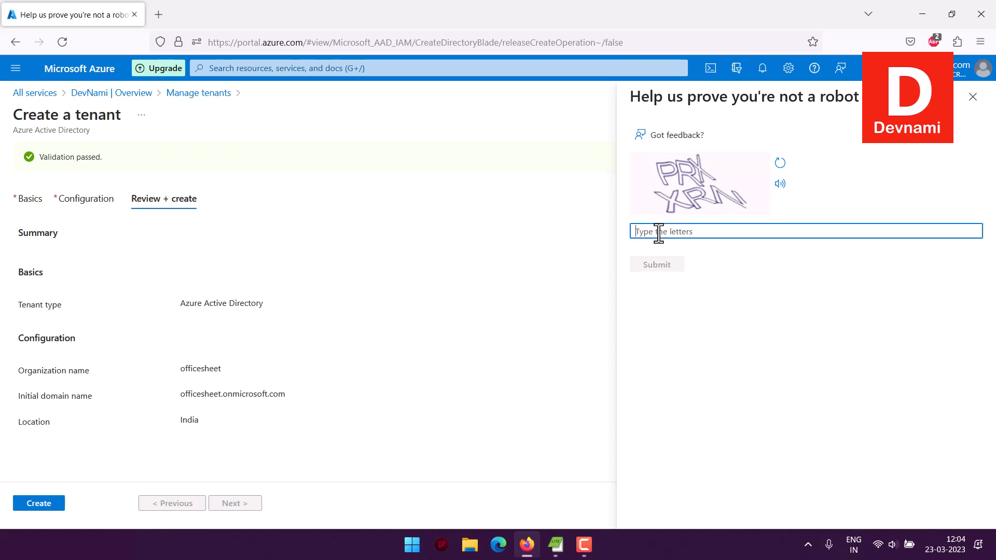
pyautogui.write('PRX')
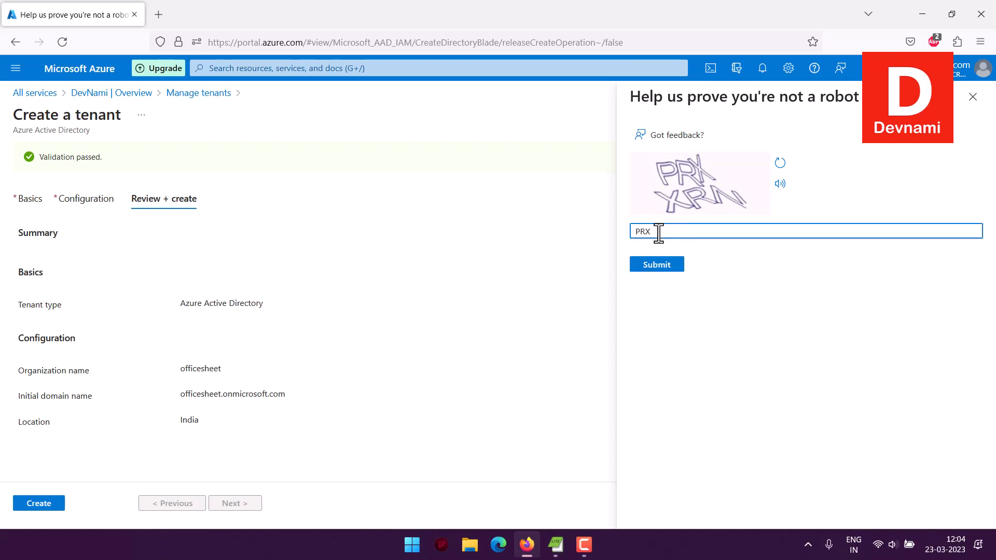
pyautogui.write(' XRN')
pyautogui.click(660, 265)
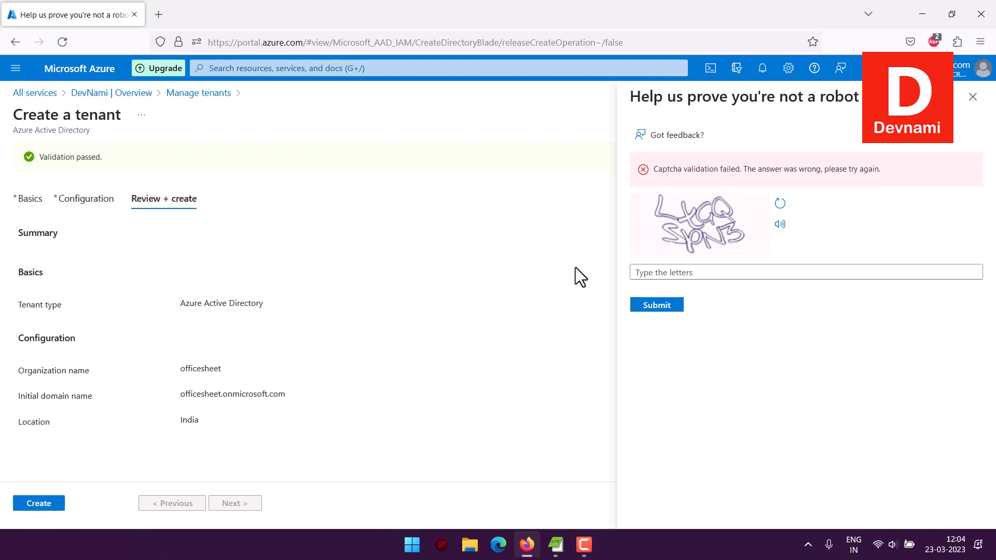
# Try to pass the robot check by submitting the letters of the second captcha image
pyautogui.click(652, 272)
pyautogui.write('LX')
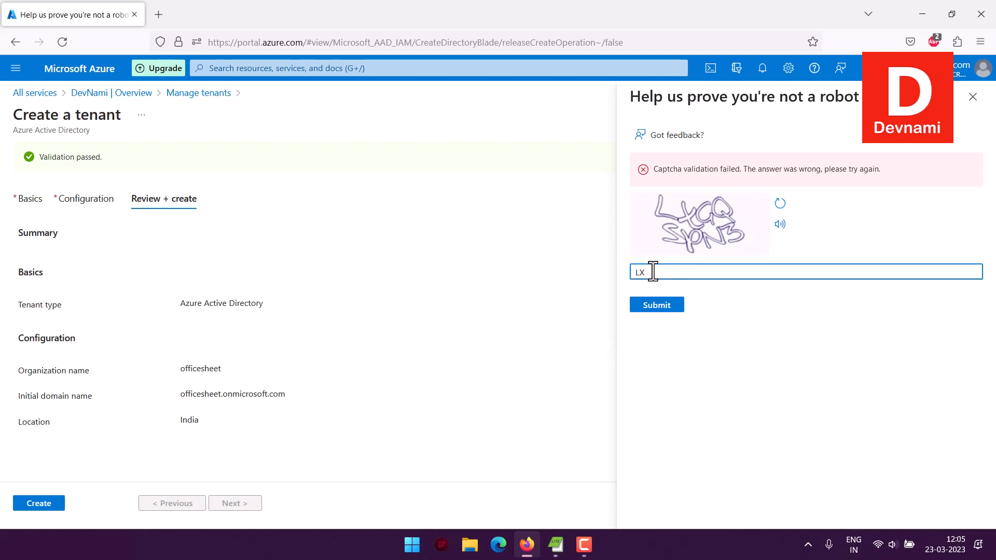
pyautogui.write('GQ SPN3')
pyautogui.click(663, 308)
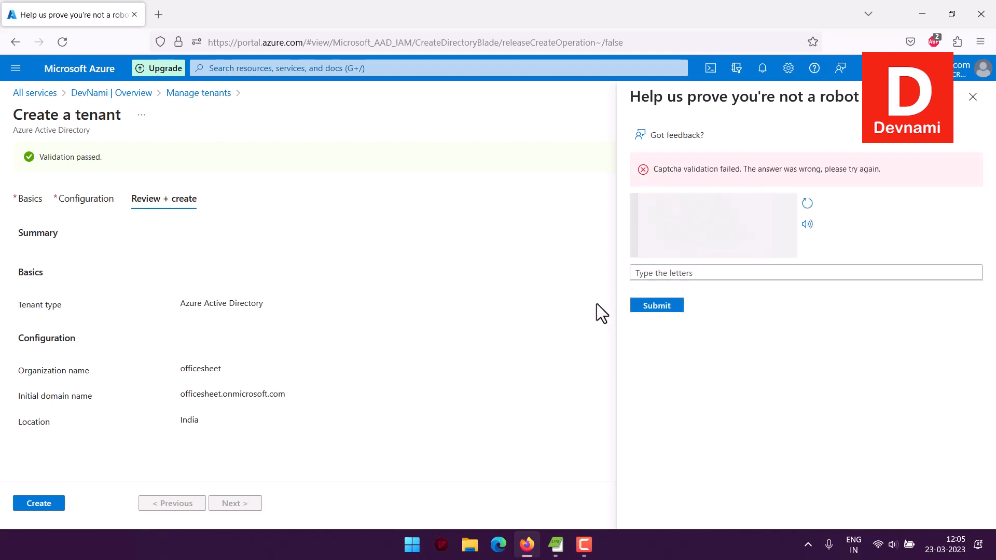
# Submit the letters of the third captcha image to complete the creation of the officesheet tenant
pyautogui.click(673, 270)
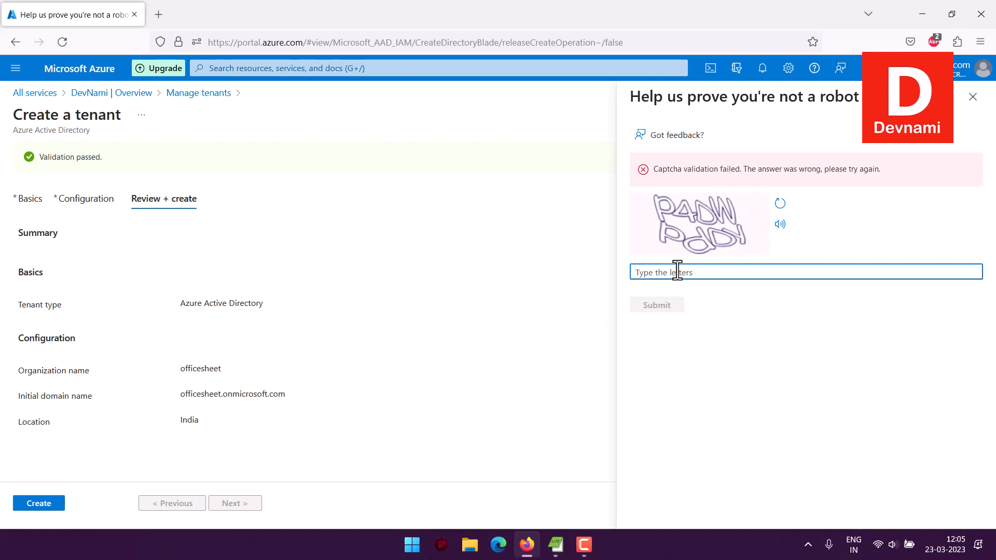
pyautogui.write('P4')
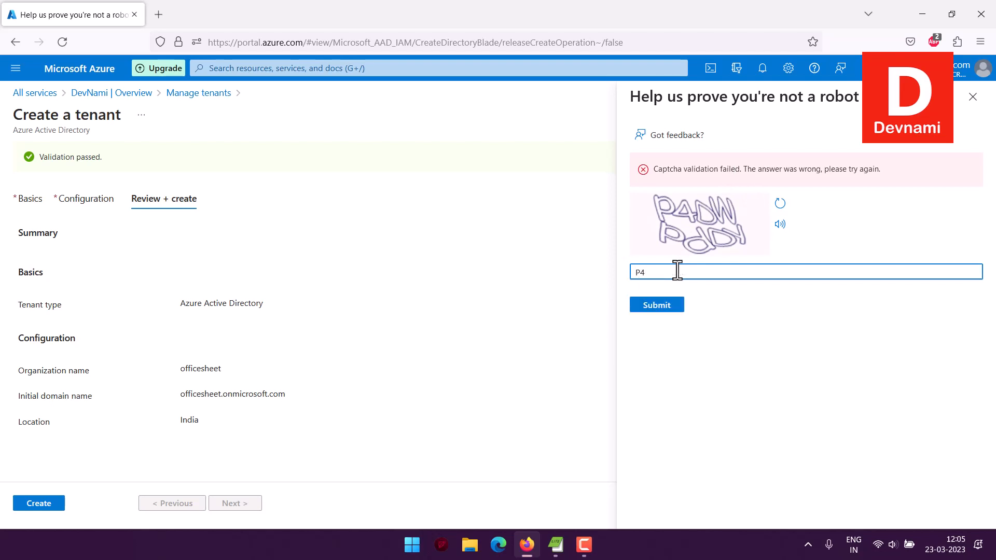
pyautogui.write('DWPdDy')
pyautogui.click(657, 310)
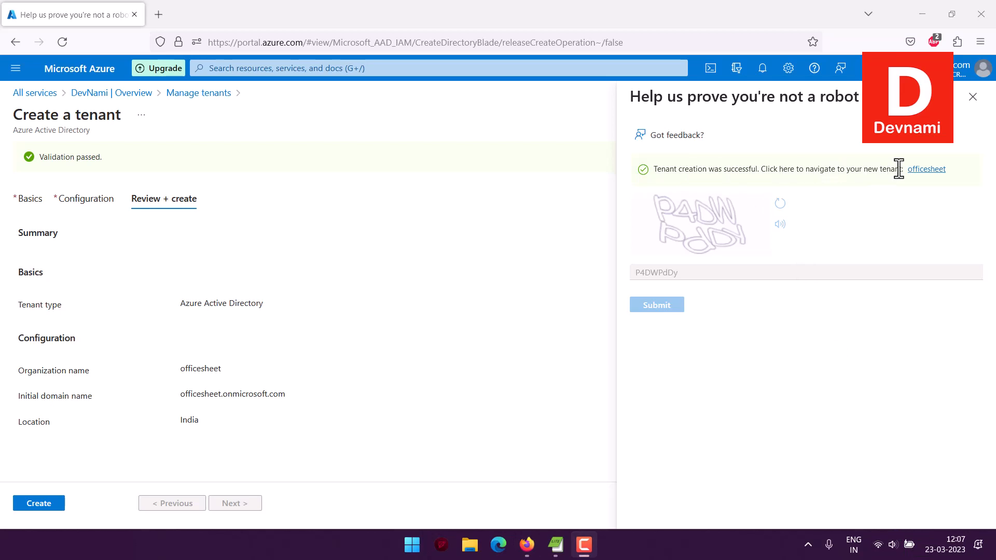
# Open the new officesheet tenant and check its license and the types of objects that can be added
pyautogui.click(922, 169)
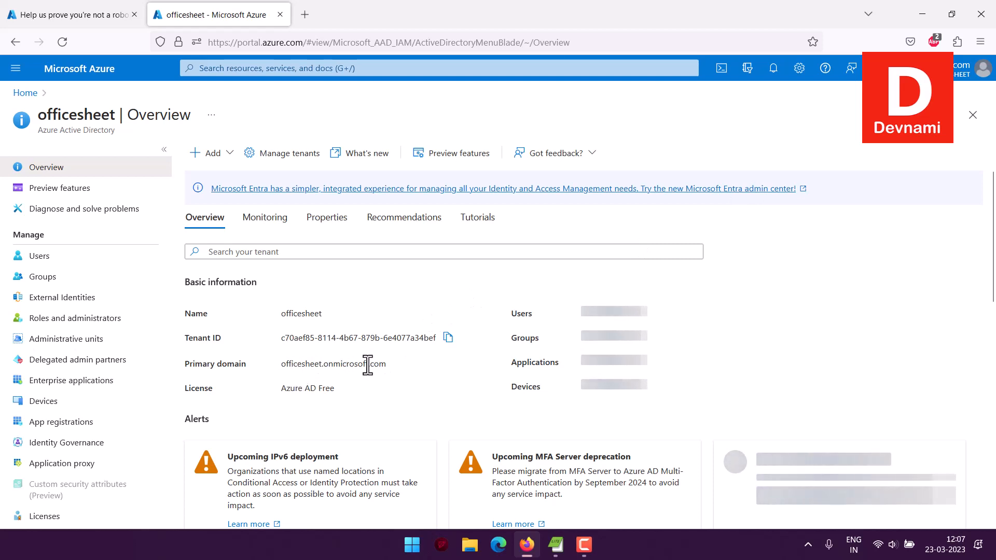
pyautogui.moveTo(281, 389); pyautogui.dragTo(347, 391)
pyautogui.click(348, 391)
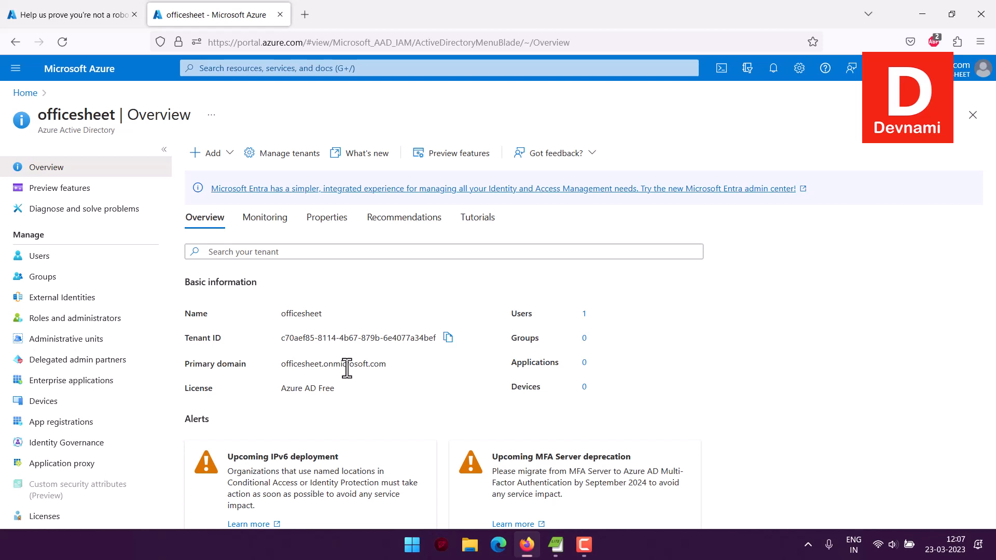
pyautogui.click(229, 152)
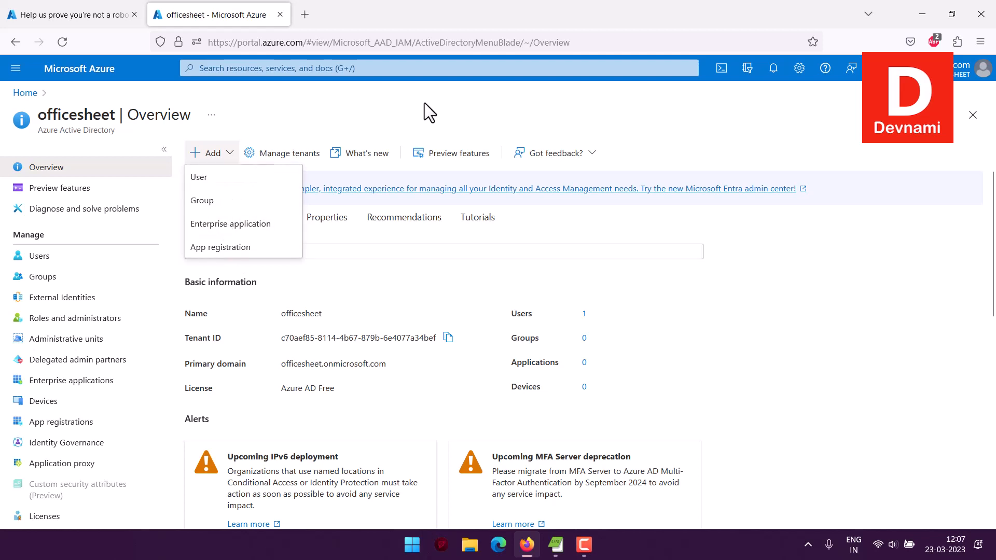
pyautogui.click(230, 153)
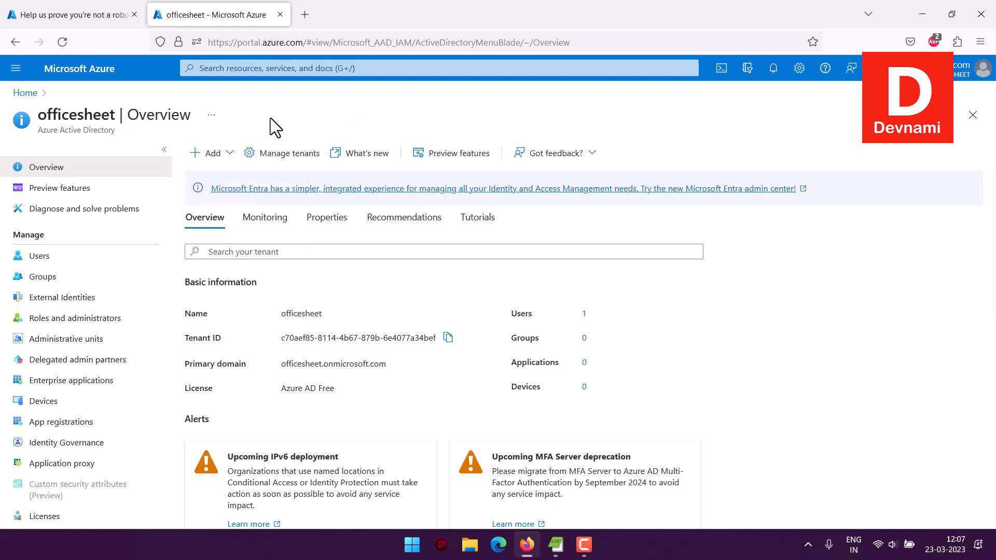
# Open the tenant's Licenses page and examine the license management information for users, groups and self-service sign up products
pyautogui.scroll(-5, 128, 272)
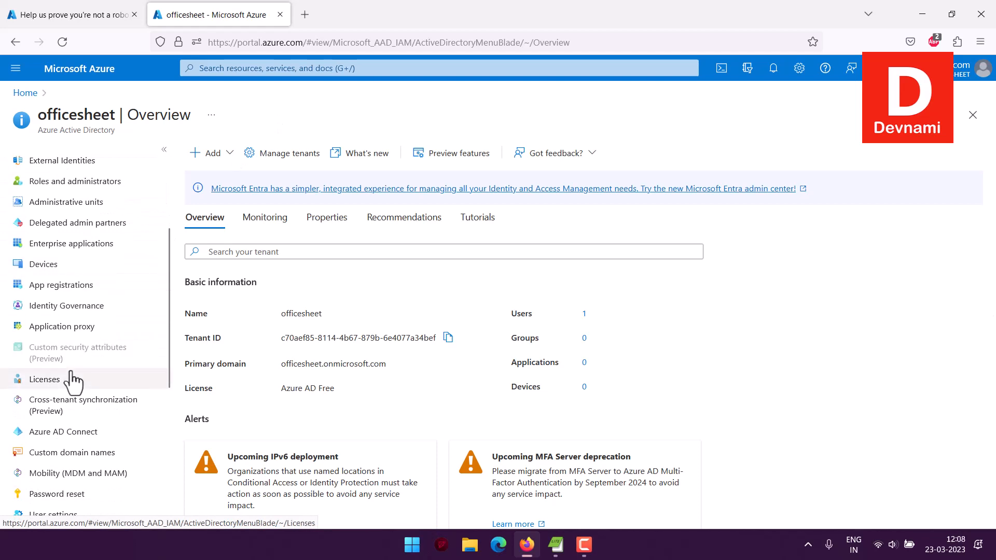
pyautogui.click(29, 381)
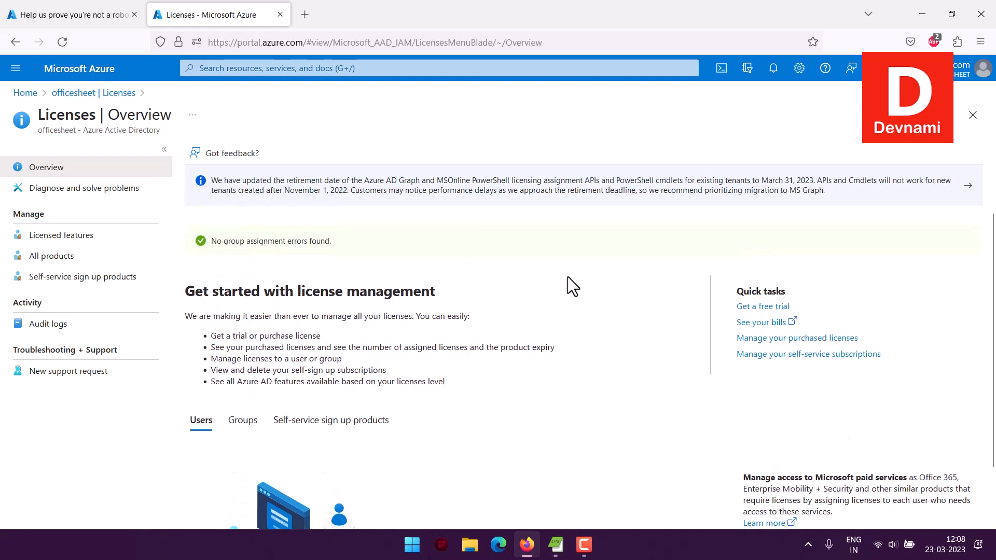
pyautogui.moveTo(248, 290); pyautogui.dragTo(459, 396)
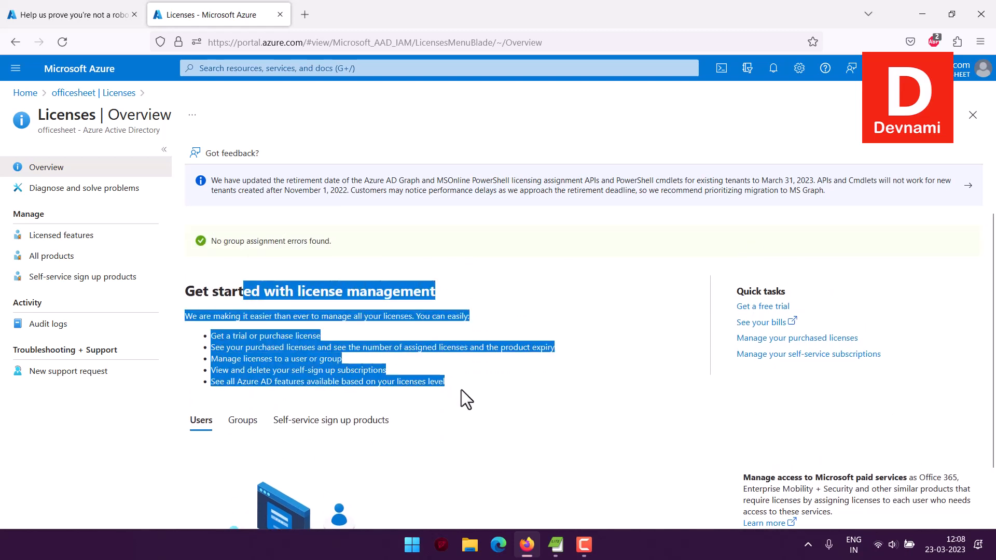
pyautogui.click(451, 378)
pyautogui.click(241, 419)
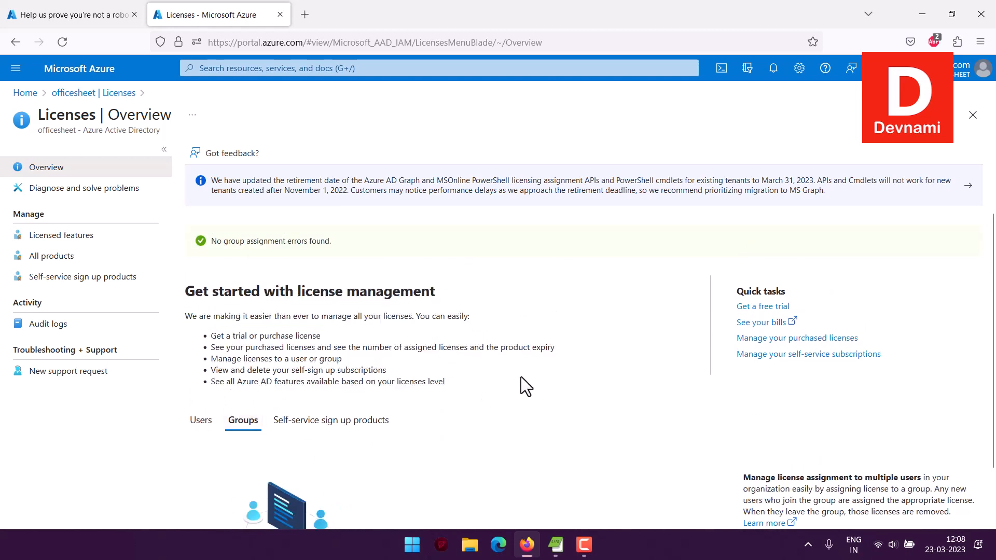
pyautogui.scroll(-2, 522, 381)
pyautogui.click(364, 366)
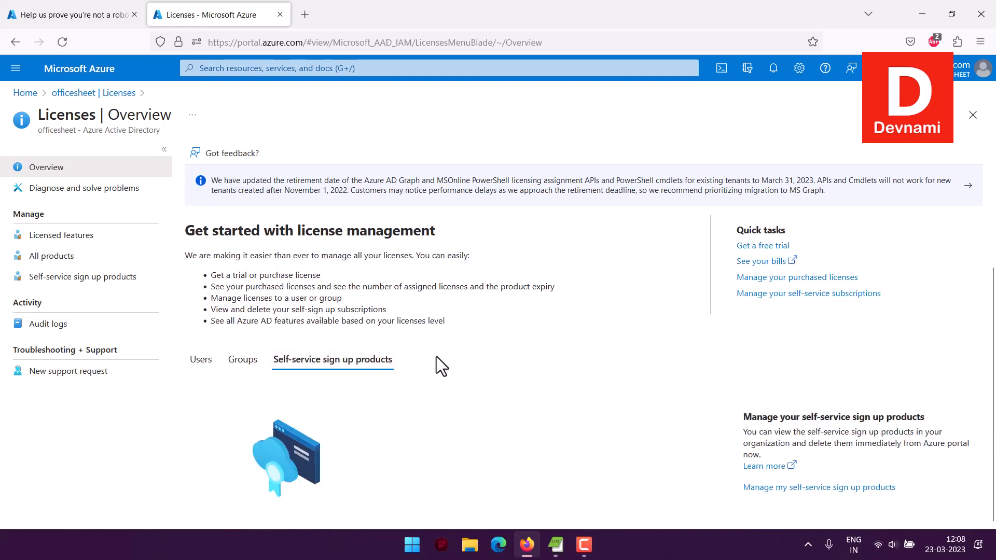
pyautogui.scroll(2, 637, 341)
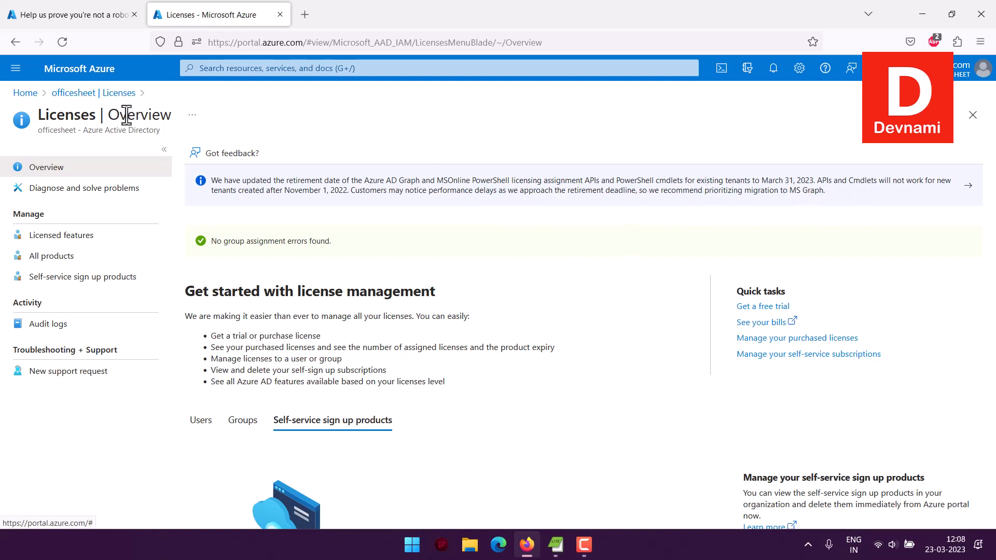
# Return to the officesheet overview and examine its feed cards, feature highlights, quick actions and options for adding objects
pyautogui.click(78, 93)
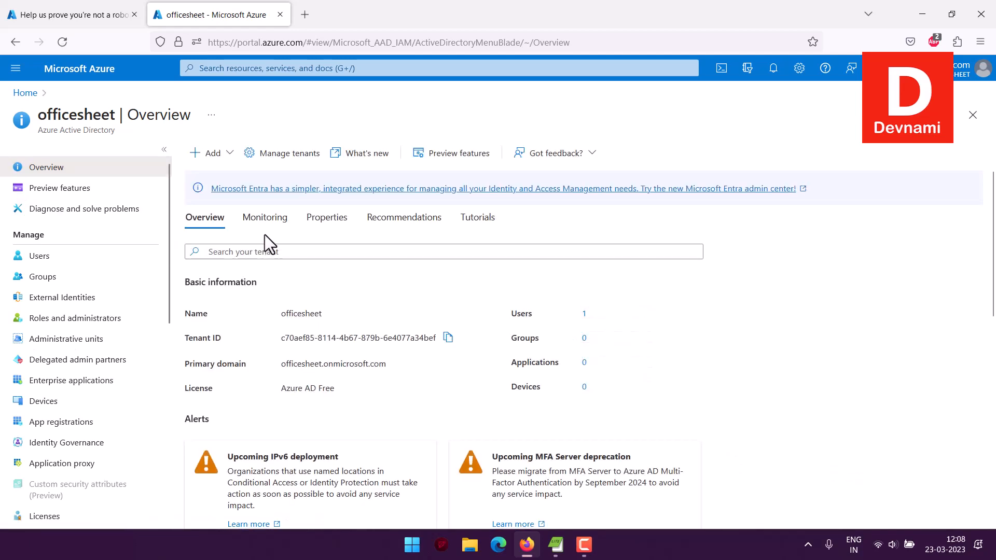
pyautogui.scroll(-5, 268, 232)
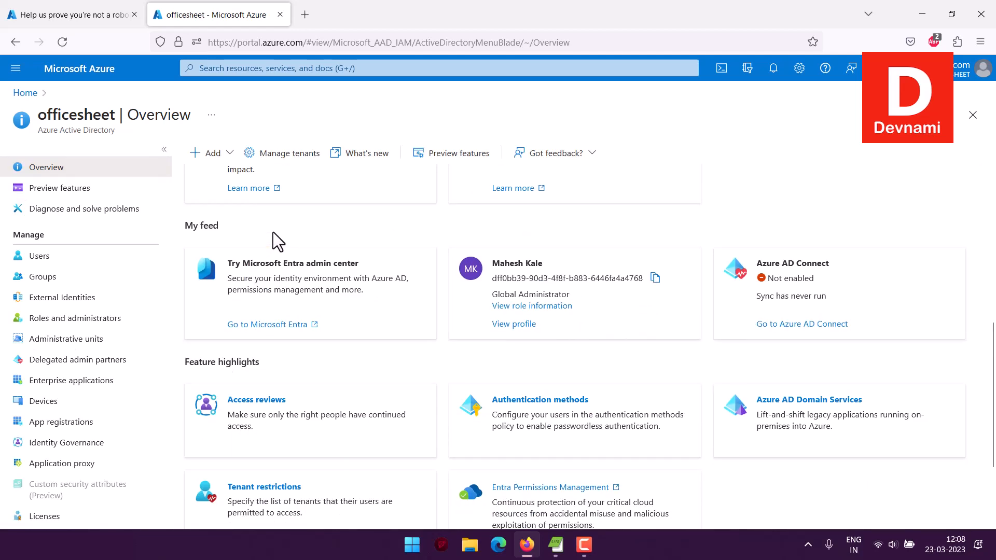
pyautogui.scroll(-2, 273, 232)
pyautogui.scroll(3, 280, 234)
pyautogui.scroll(-3, 280, 234)
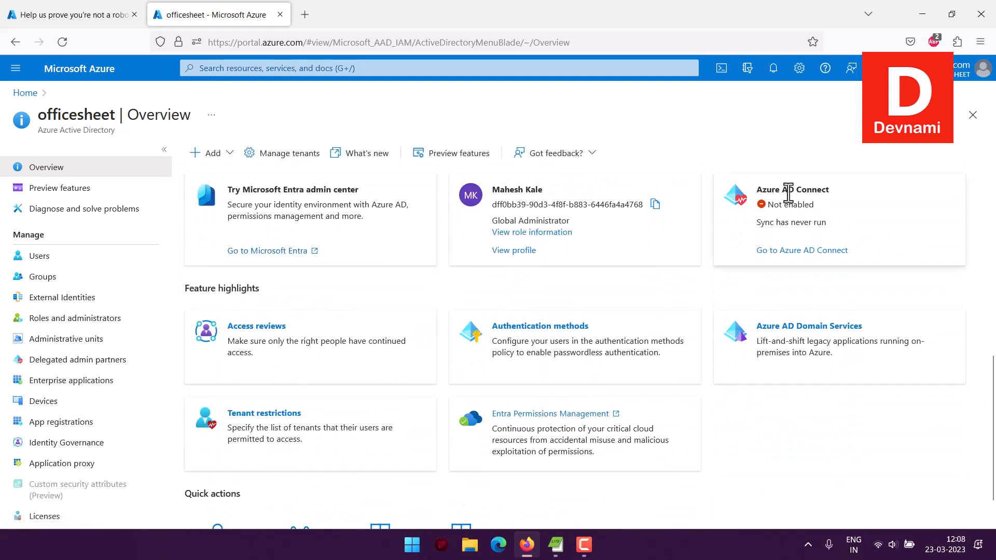
pyautogui.moveTo(787, 193); pyautogui.dragTo(828, 217)
pyautogui.click(829, 216)
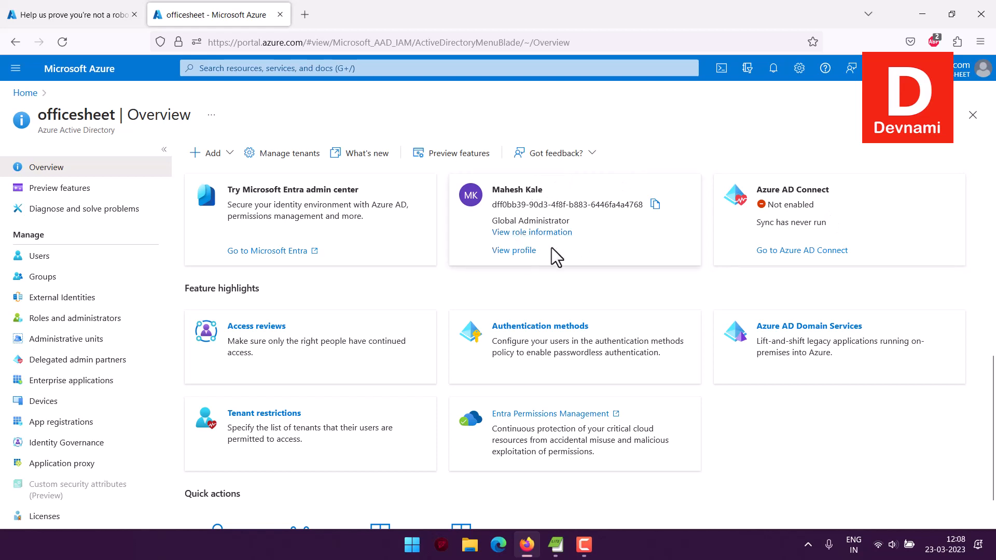
pyautogui.moveTo(293, 191); pyautogui.dragTo(373, 212)
pyautogui.click(372, 212)
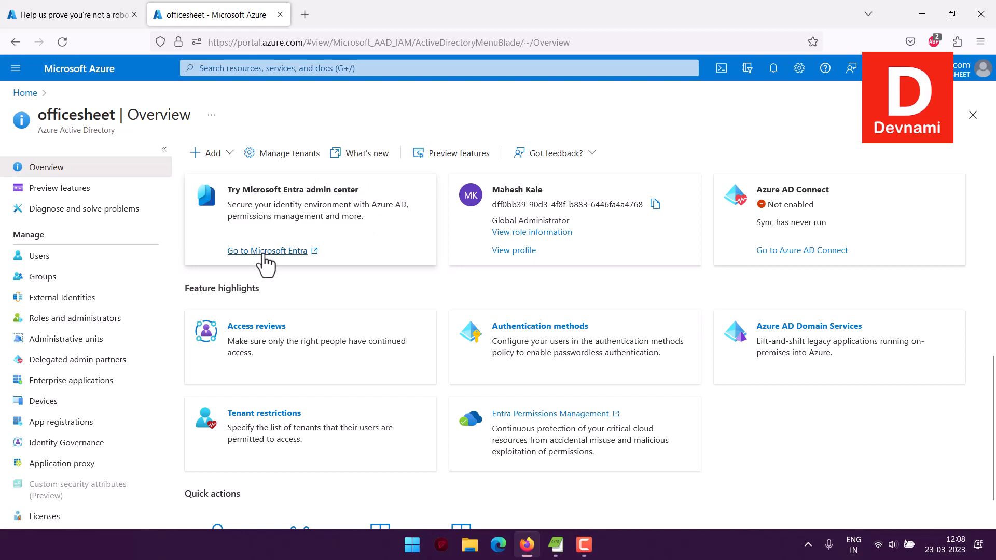
pyautogui.scroll(-2, 426, 263)
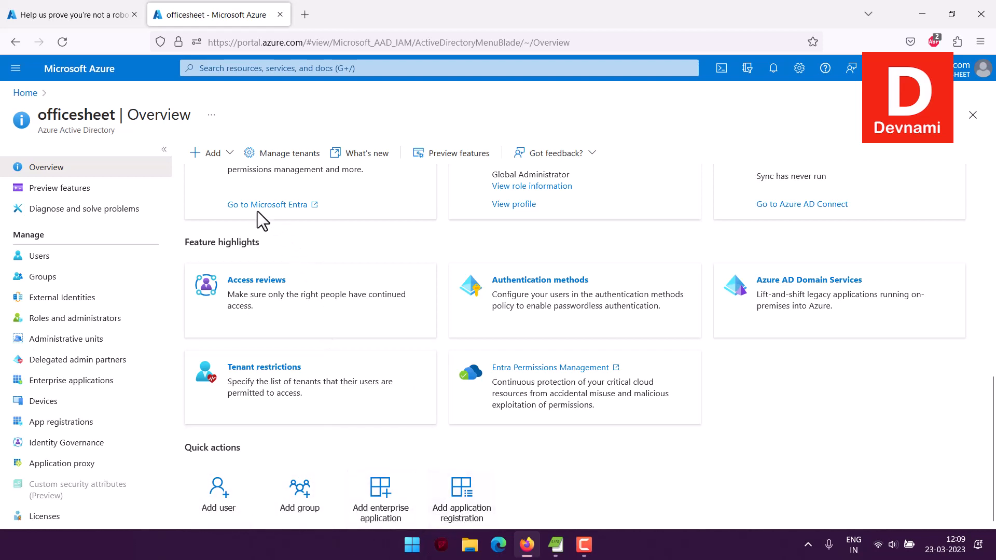
pyautogui.click(228, 152)
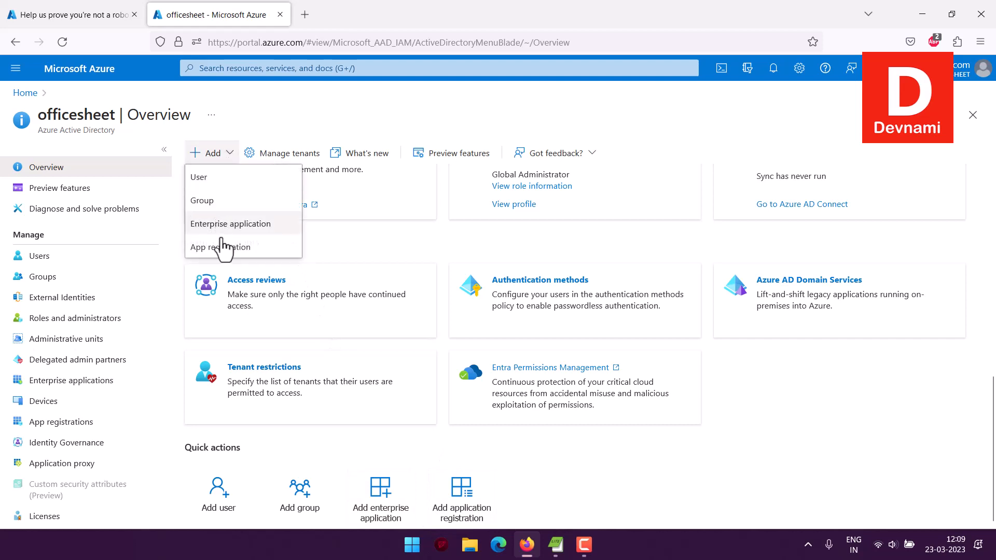
pyautogui.click(877, 508)
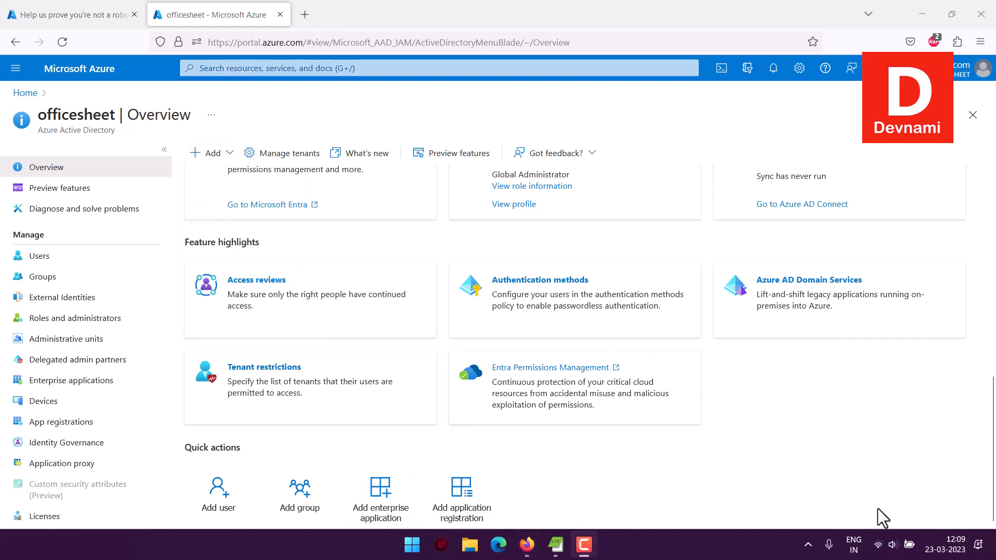
# Open the tenant's Devices page and examine its alerts, device feed, feature highlights and quick actions
pyautogui.scroll(5, 249, 290)
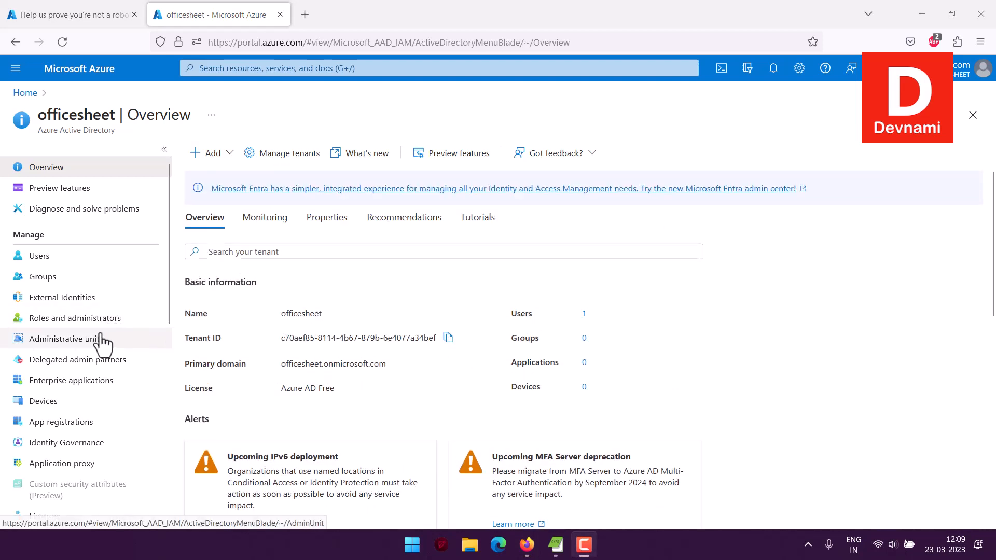
pyautogui.click(83, 403)
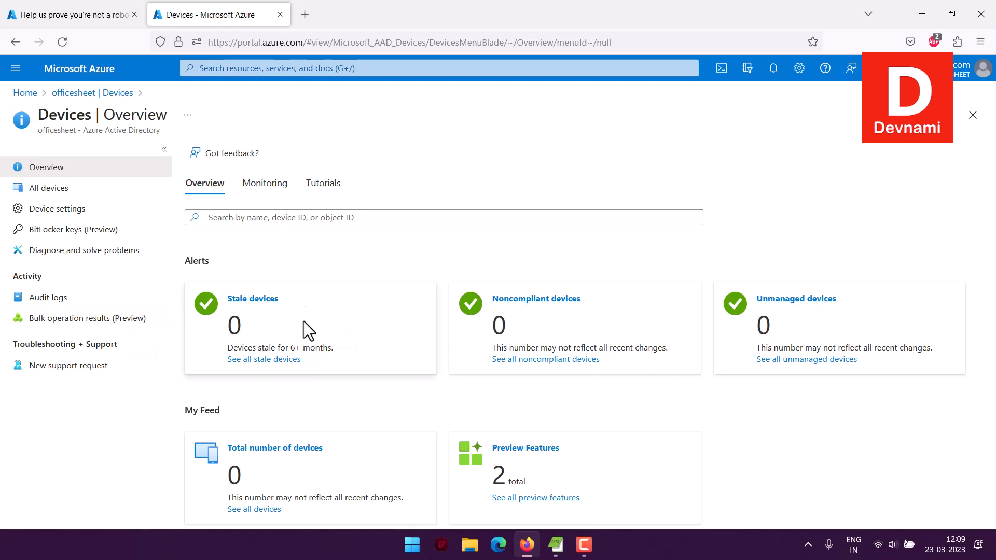
pyautogui.scroll(-2, 440, 345)
pyautogui.scroll(-1, 440, 343)
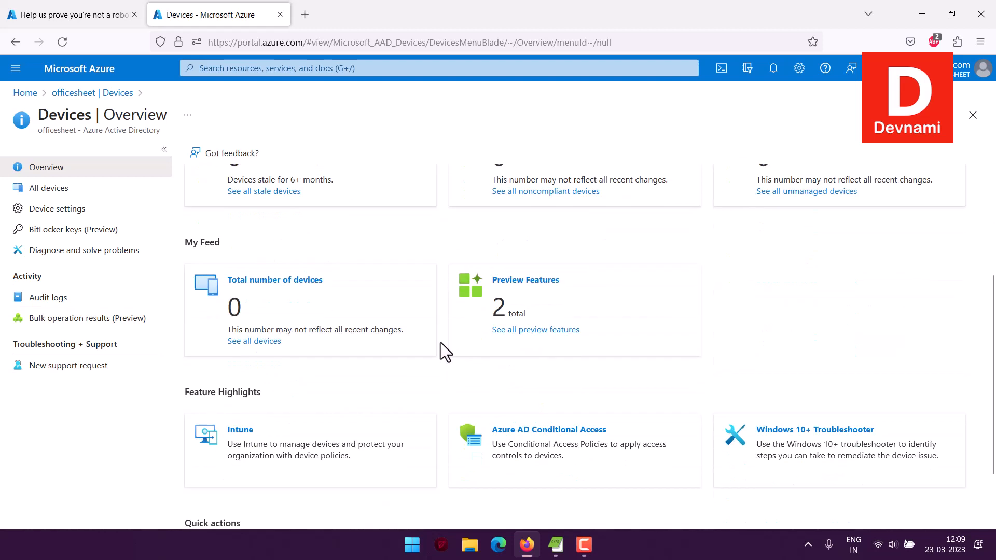
pyautogui.scroll(3, 430, 340)
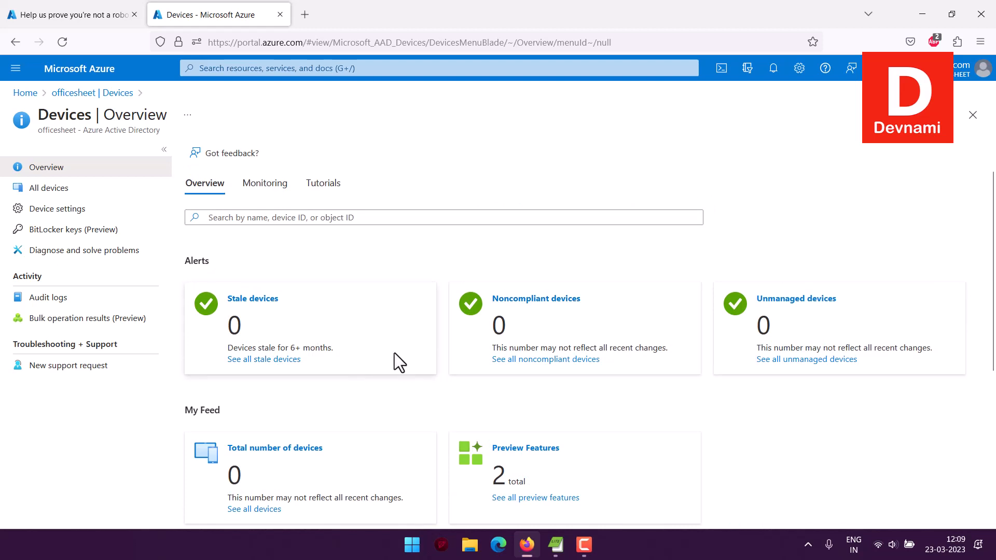
pyautogui.scroll(-4, 923, 358)
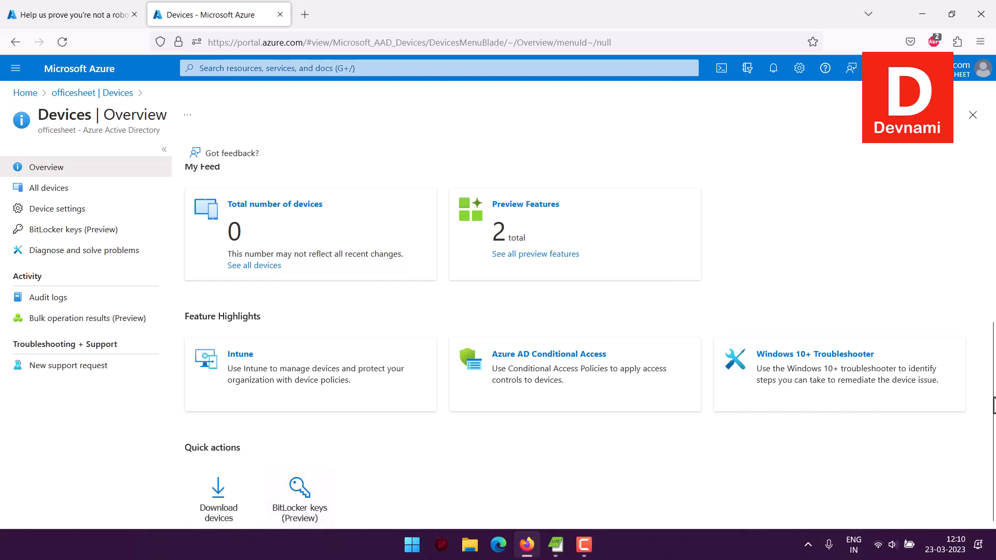
pyautogui.scroll(5, 994, 389)
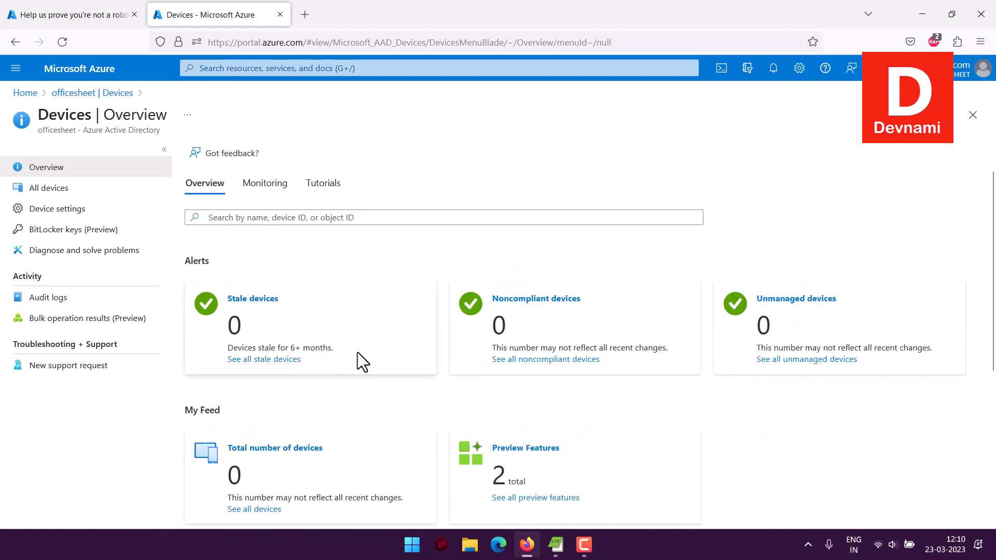
# Open the officesheet tenant's Azure AD Connect page and examine the Get started information on AD-AAD sync and Cloud Sync scenarios
pyautogui.click(86, 95)
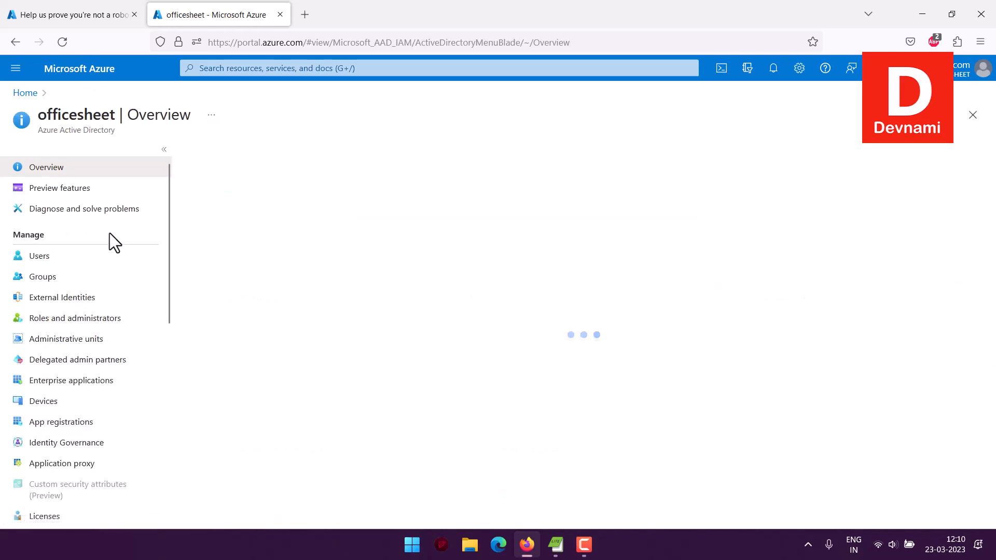
pyautogui.scroll(-1, 151, 289)
pyautogui.scroll(-1, 150, 288)
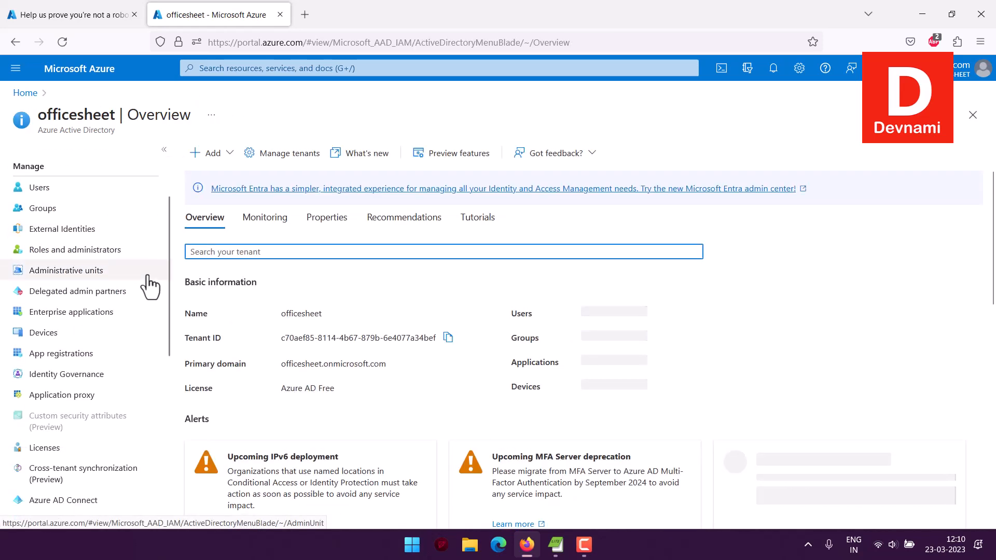
pyautogui.scroll(-4, 151, 288)
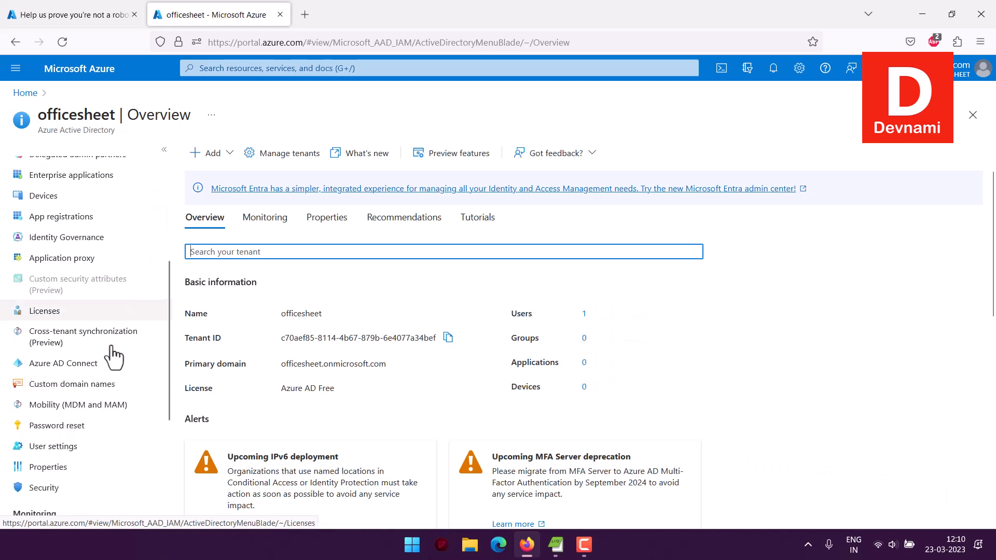
pyautogui.click(78, 365)
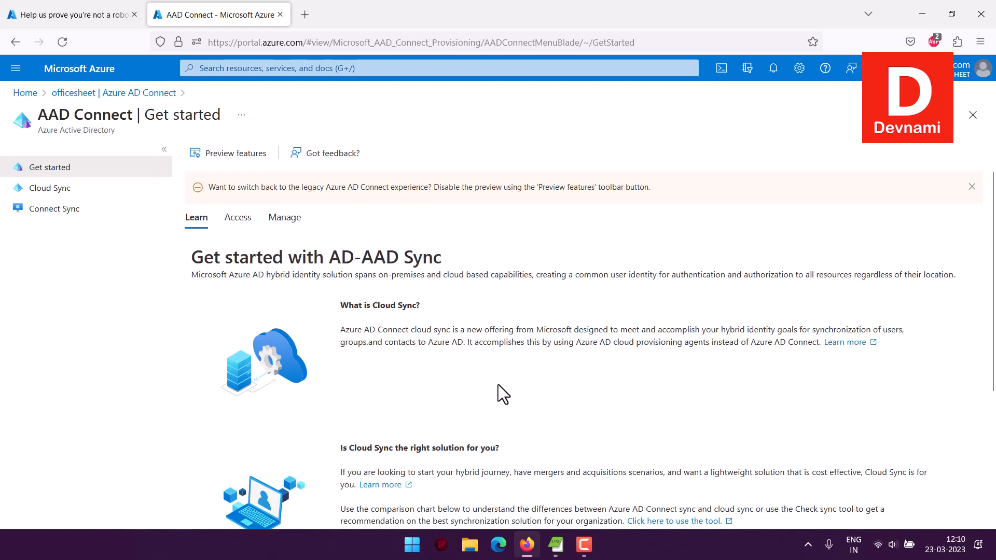
pyautogui.scroll(-4, 500, 377)
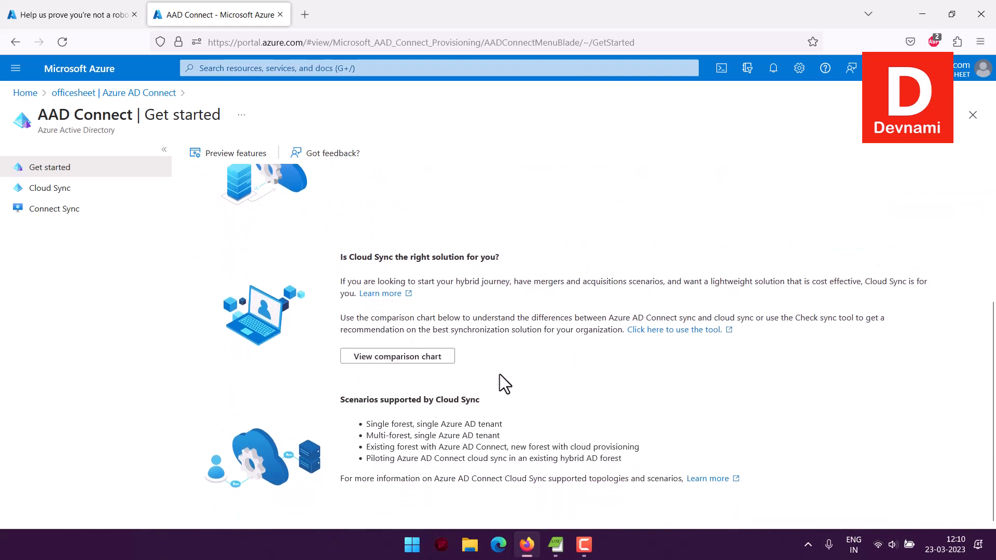
pyautogui.scroll(4, 500, 374)
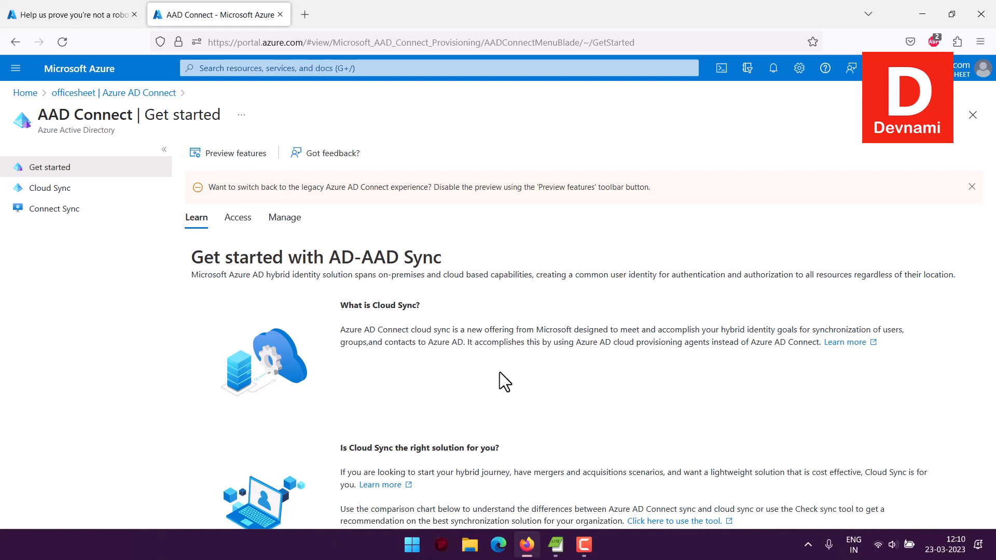
# Open Connect Sync and examine its provisioning, user sign-in, staged rollout, on-premises applications and health sections
pyautogui.click(61, 211)
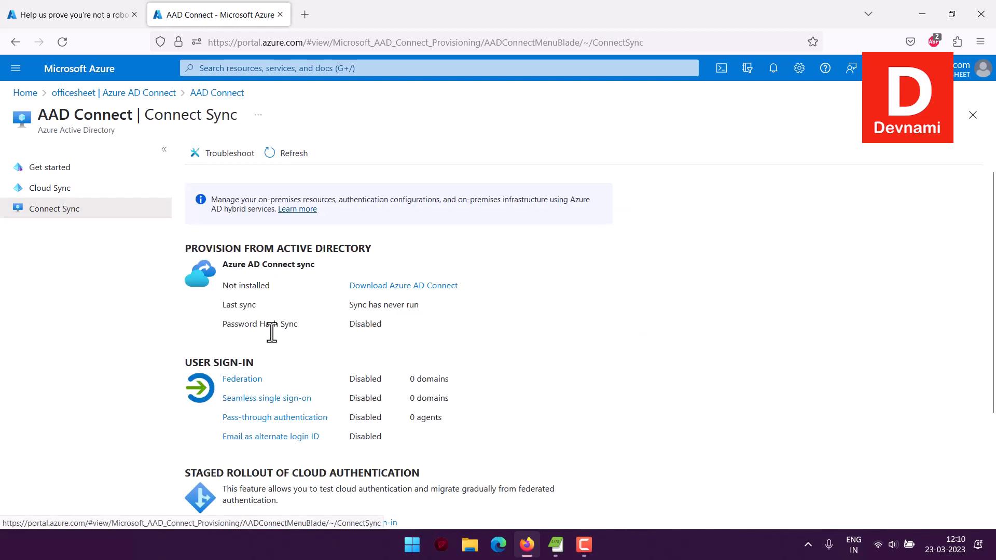
pyautogui.scroll(-3, 500, 365)
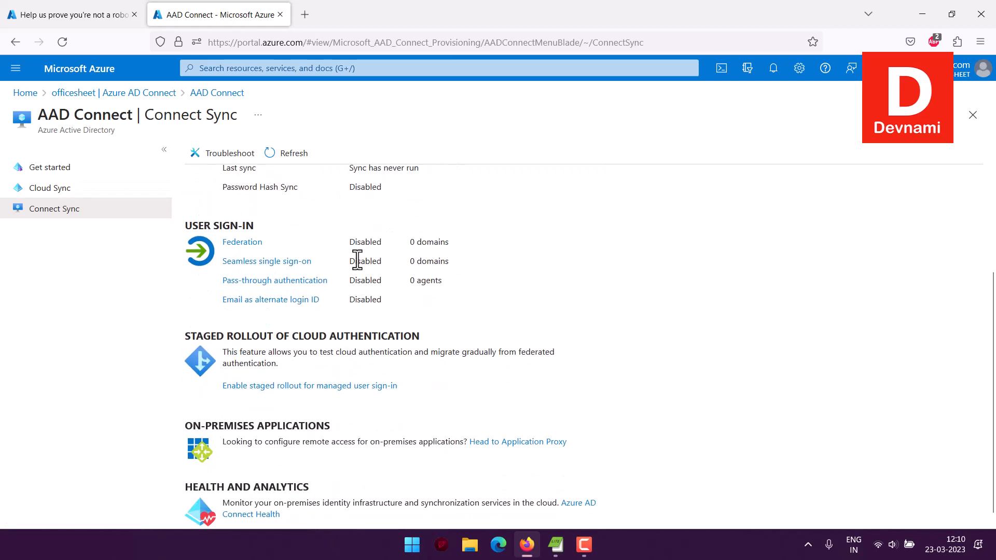
pyautogui.scroll(3, 460, 294)
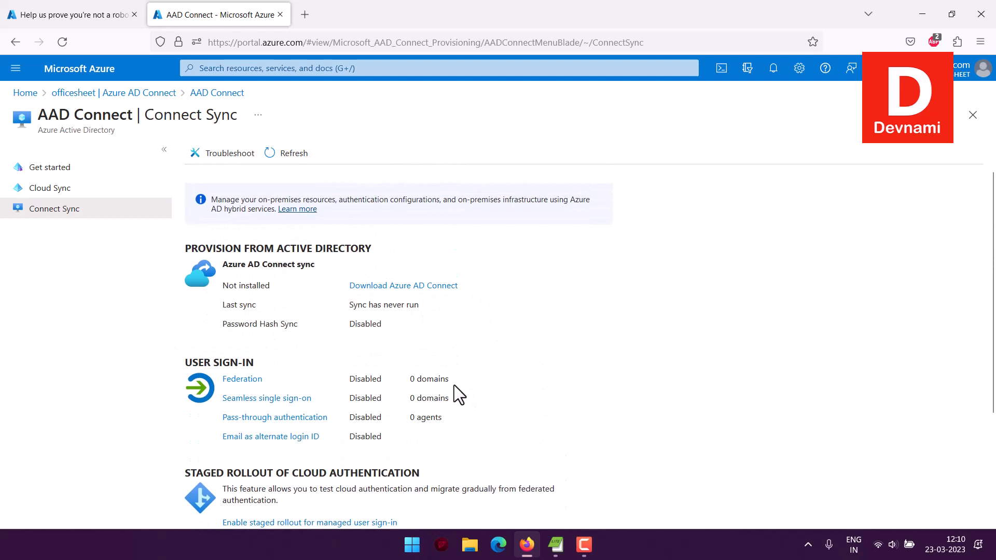
pyautogui.scroll(-3, 621, 342)
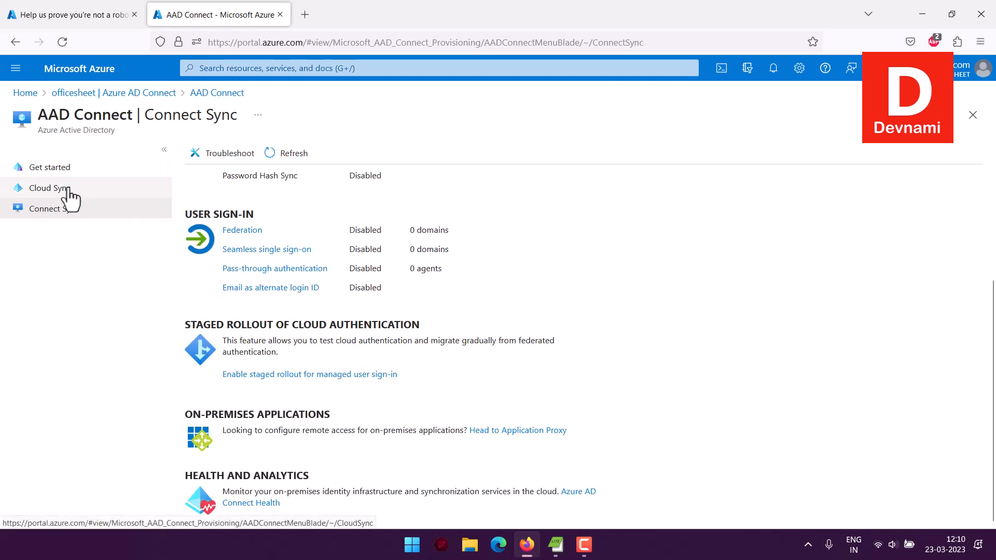
# Open Cloud Sync and read the information on its Configurations page
pyautogui.click(69, 196)
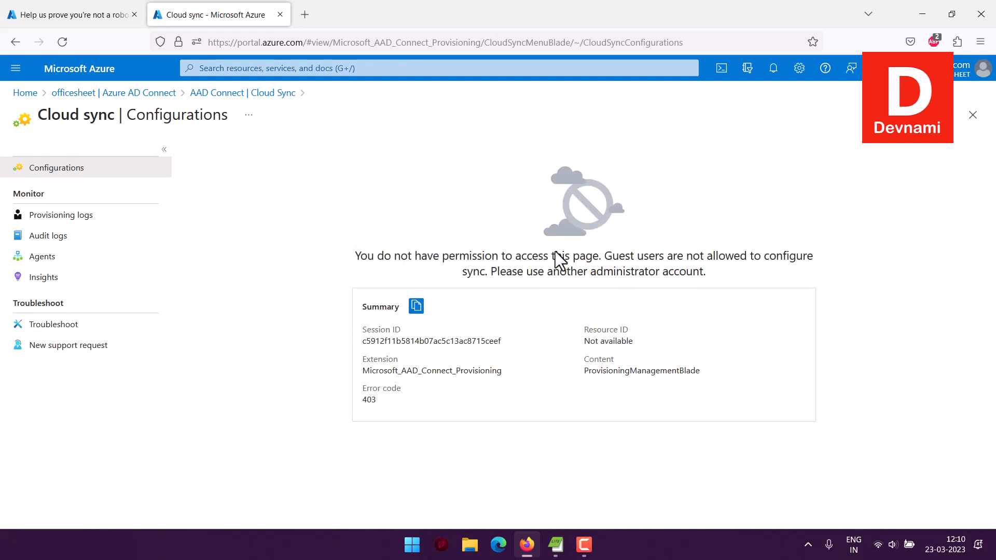
pyautogui.moveTo(607, 257); pyautogui.dragTo(343, 250)
pyautogui.click(341, 248)
# Open Authentication methods from the officesheet overview's feature highlights and examine its policies and password protection settings
pyautogui.click(73, 94)
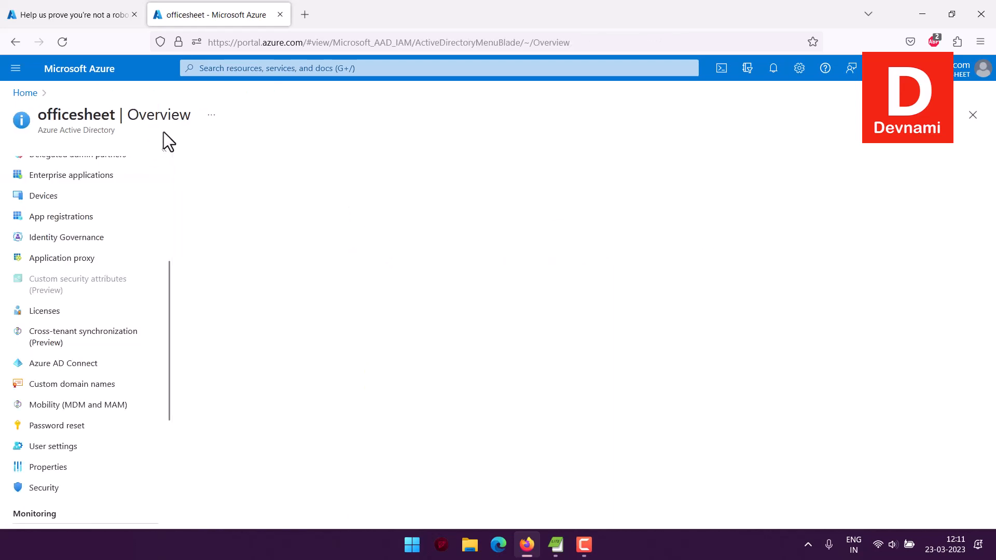
pyautogui.scroll(3, 165, 239)
pyautogui.scroll(2, 166, 230)
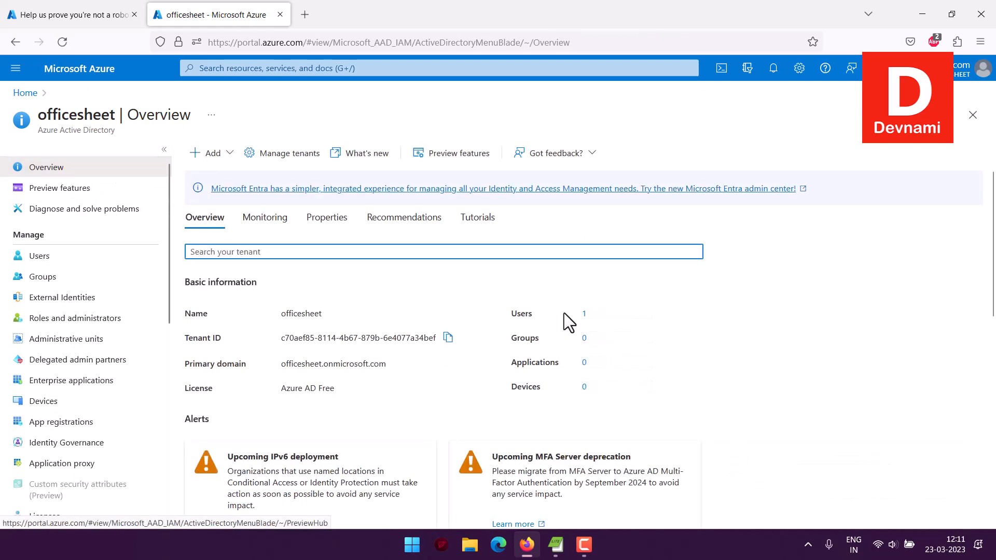
pyautogui.scroll(-8, 605, 320)
pyautogui.scroll(-1, 604, 320)
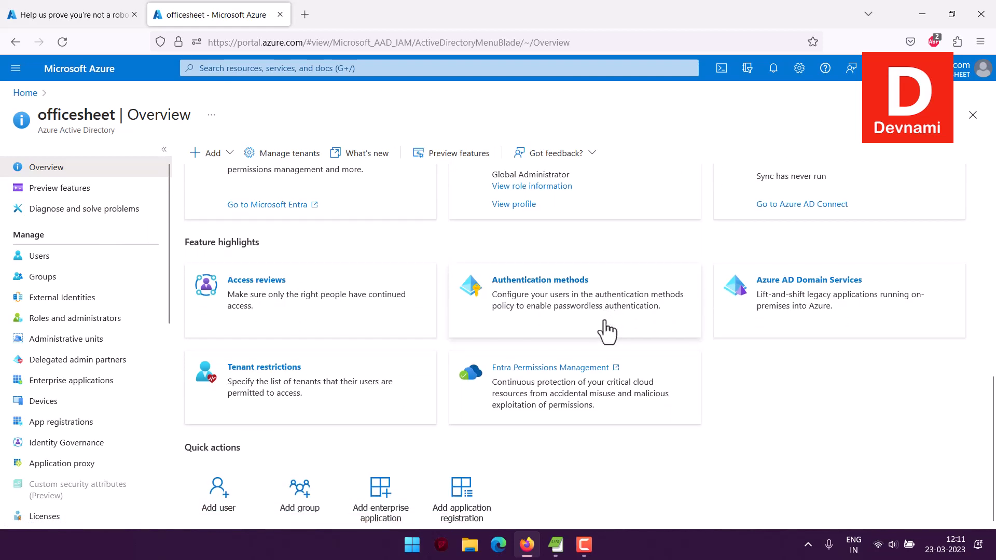
pyautogui.click(541, 283)
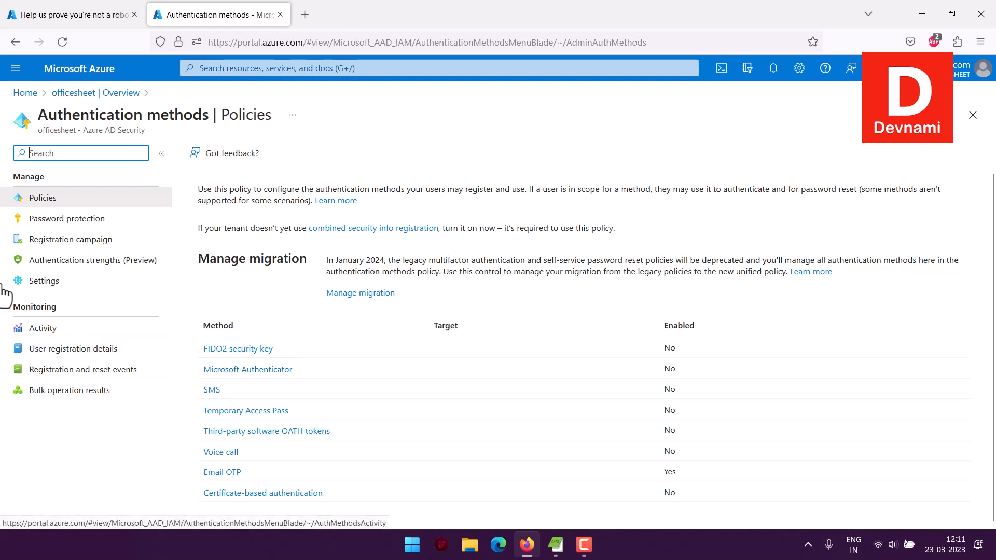
pyautogui.click(67, 221)
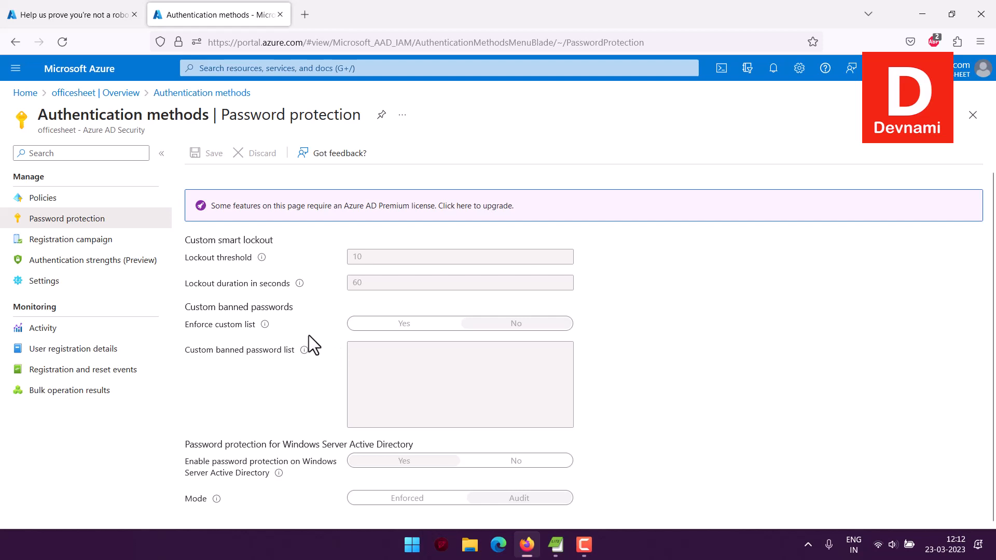
# Open the officesheet tenant's Groups page, check its group list and settings options, and return to the tenant overview
pyautogui.click(99, 93)
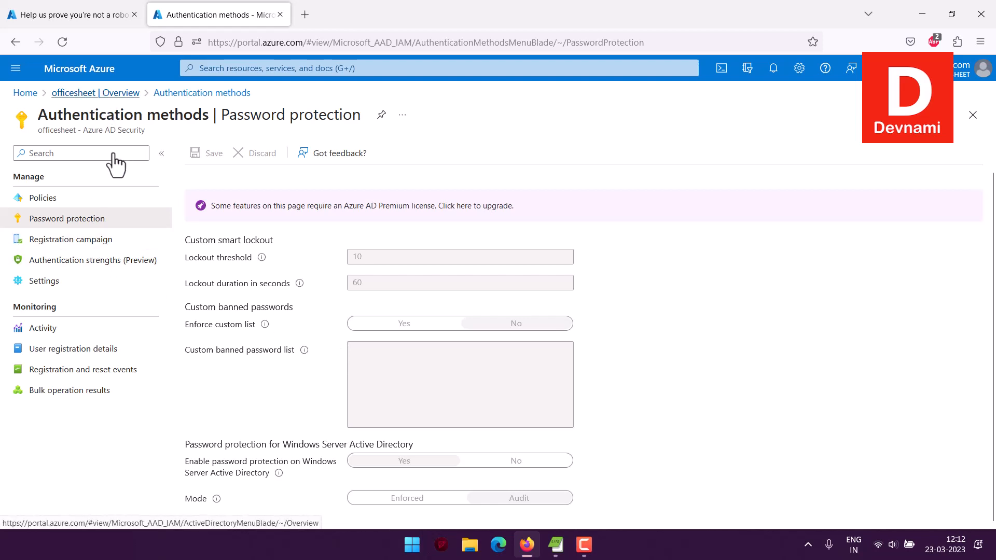
pyautogui.scroll(2, 129, 332)
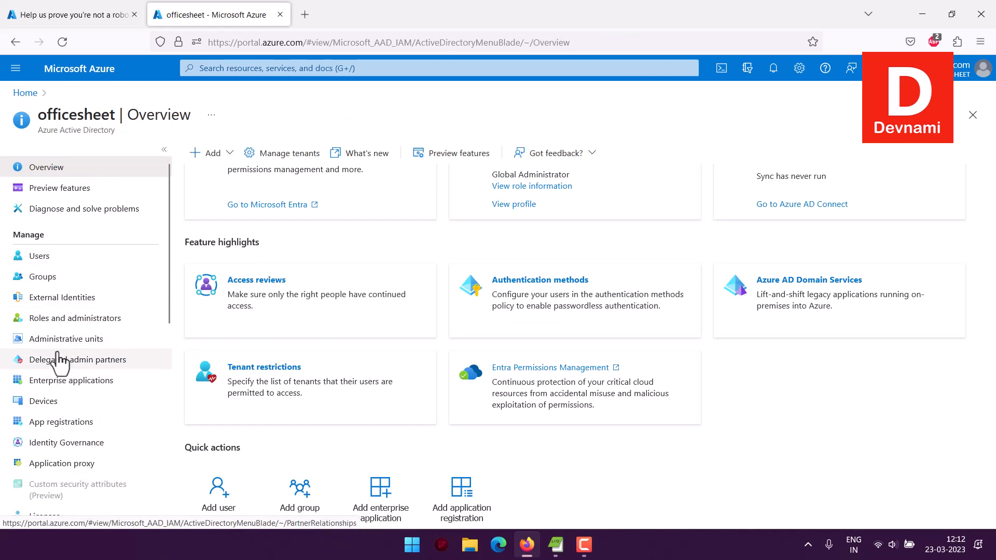
pyautogui.click(54, 280)
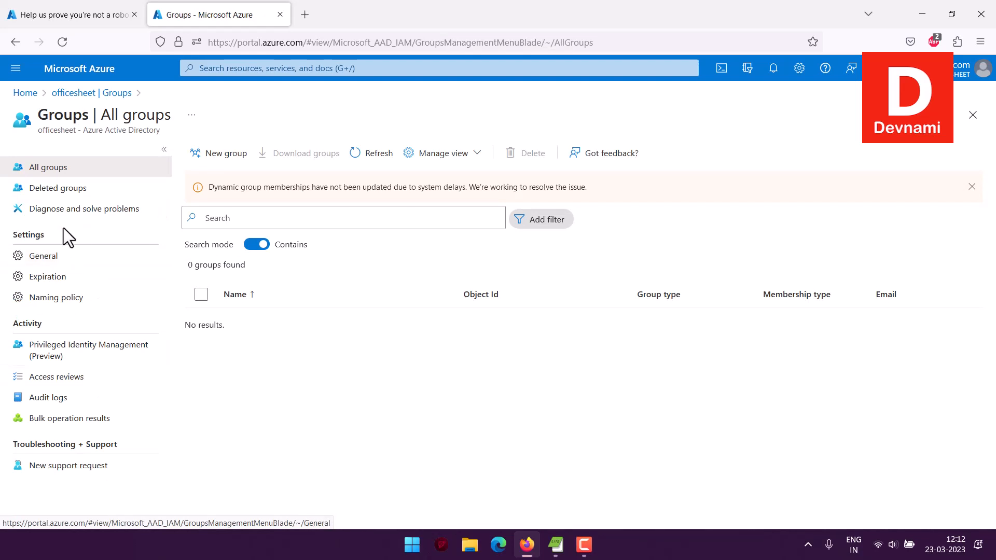
pyautogui.click(71, 92)
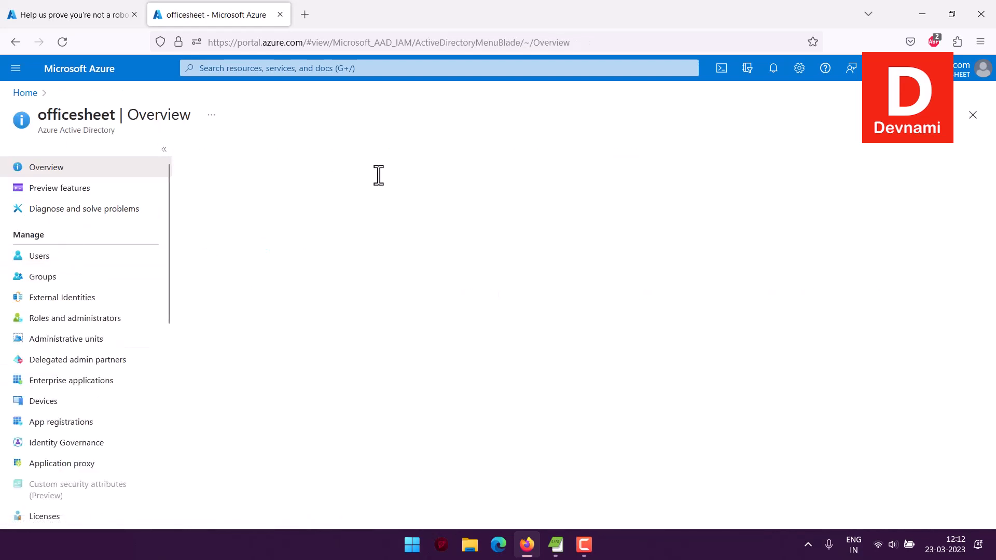